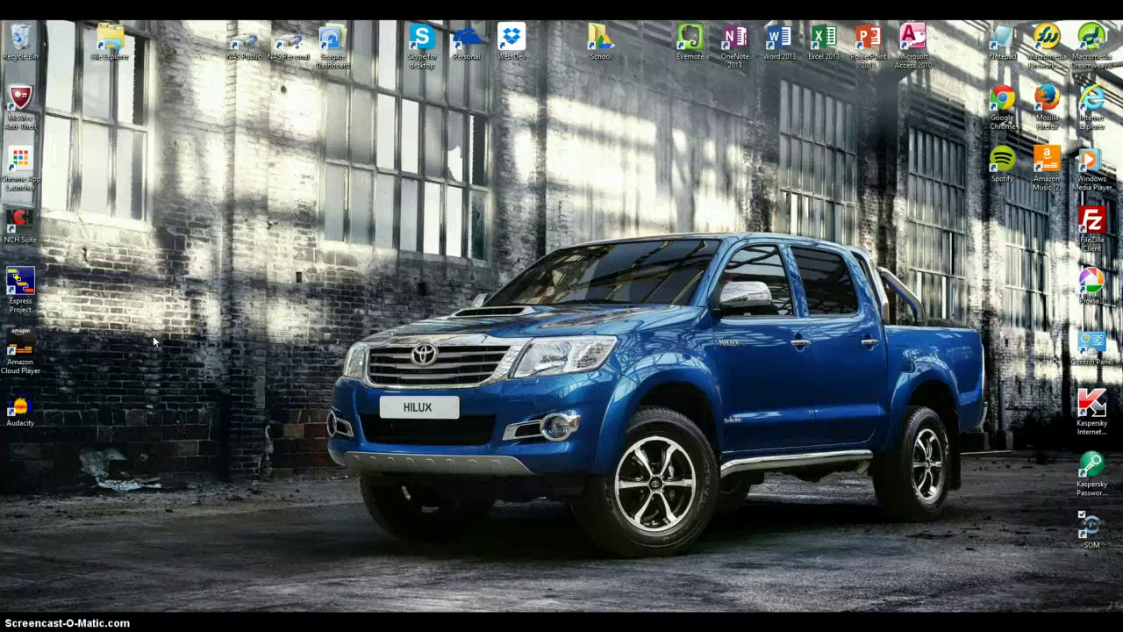
Highlight the users table, user login form and Add some code steps on the User Login slide, then clear the highlight
left_click(242, 299)
left_click(209, 462)
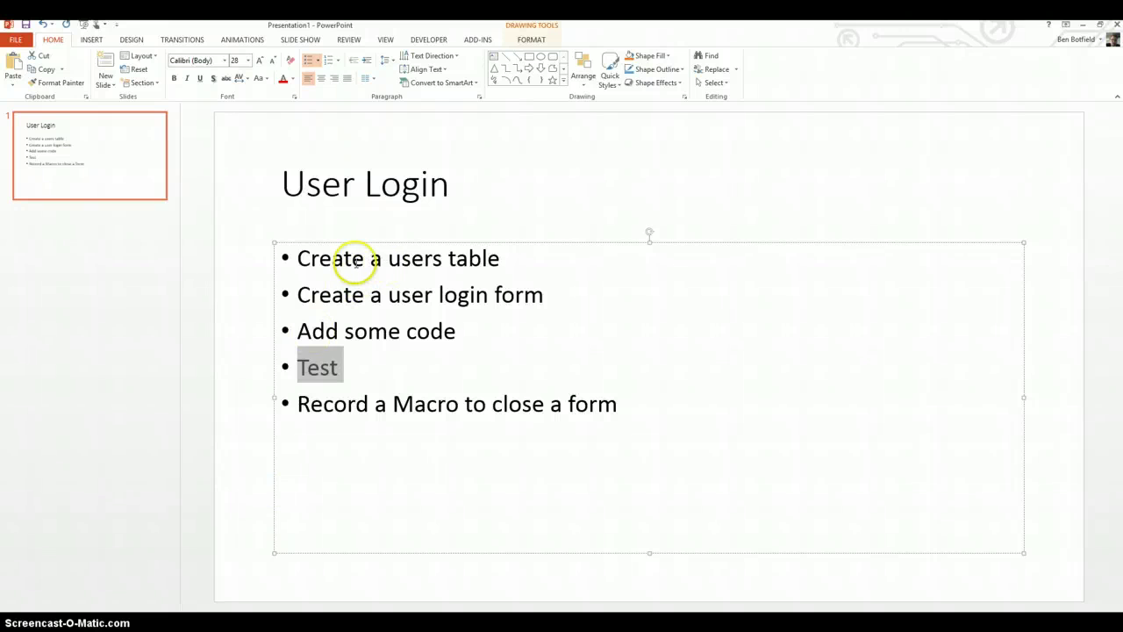
left_click_drag(370, 258, 506, 260)
left_click_drag(373, 296, 556, 296)
left_click_drag(300, 331, 460, 331)
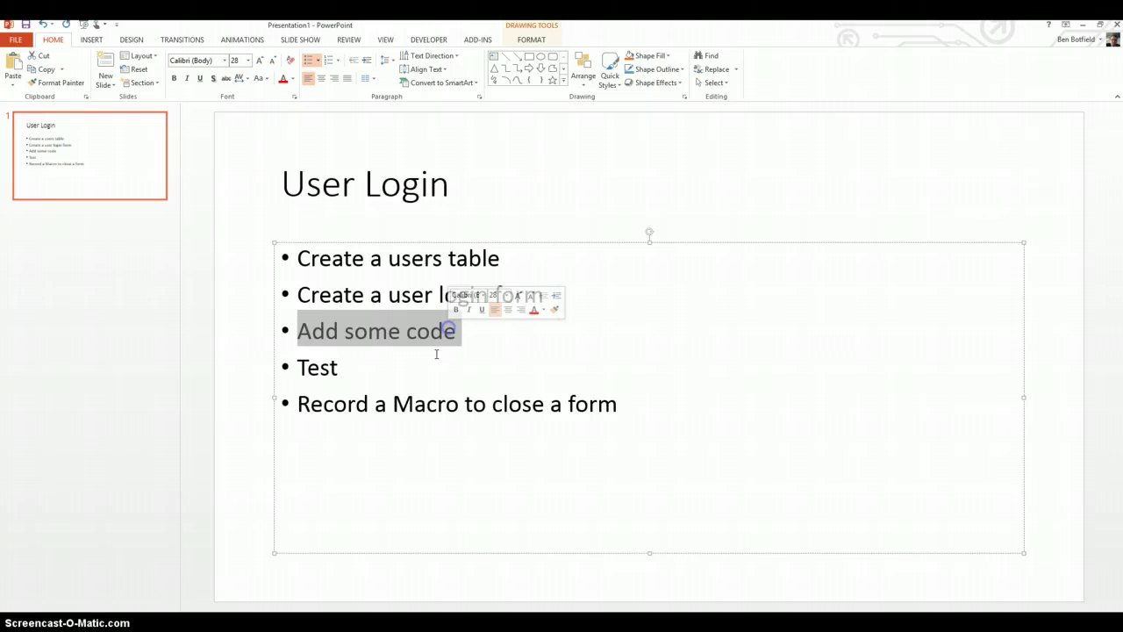
left_click(326, 369)
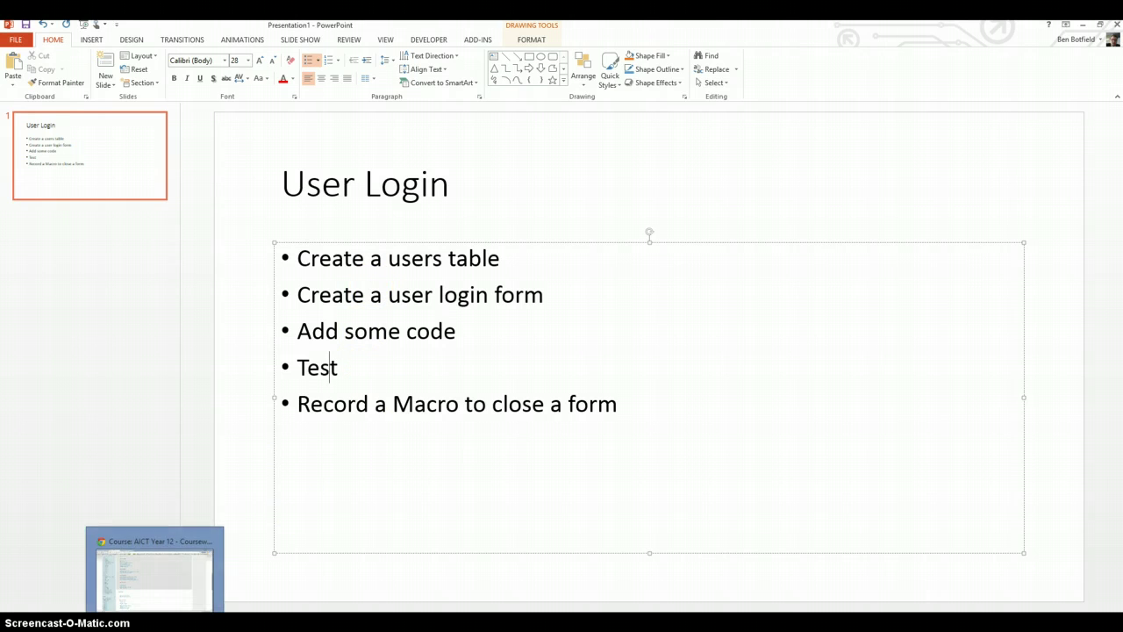
View the User Login Code webpage from the Moodle course, then return to its Database Forms section
left_click(149, 561)
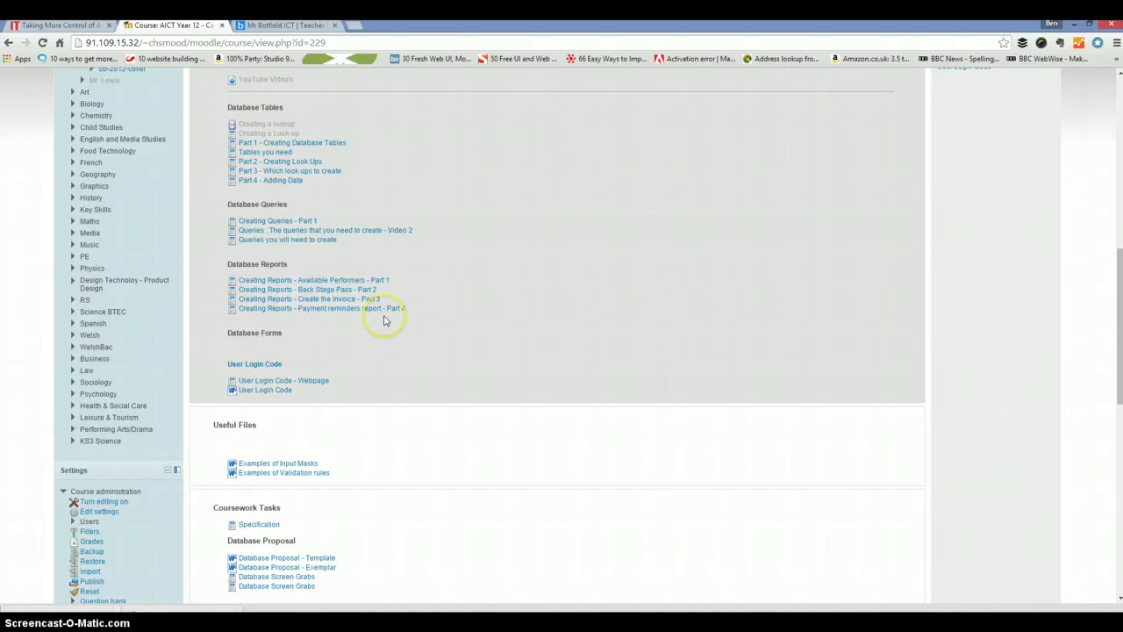
scroll(387, 321, "up", 7)
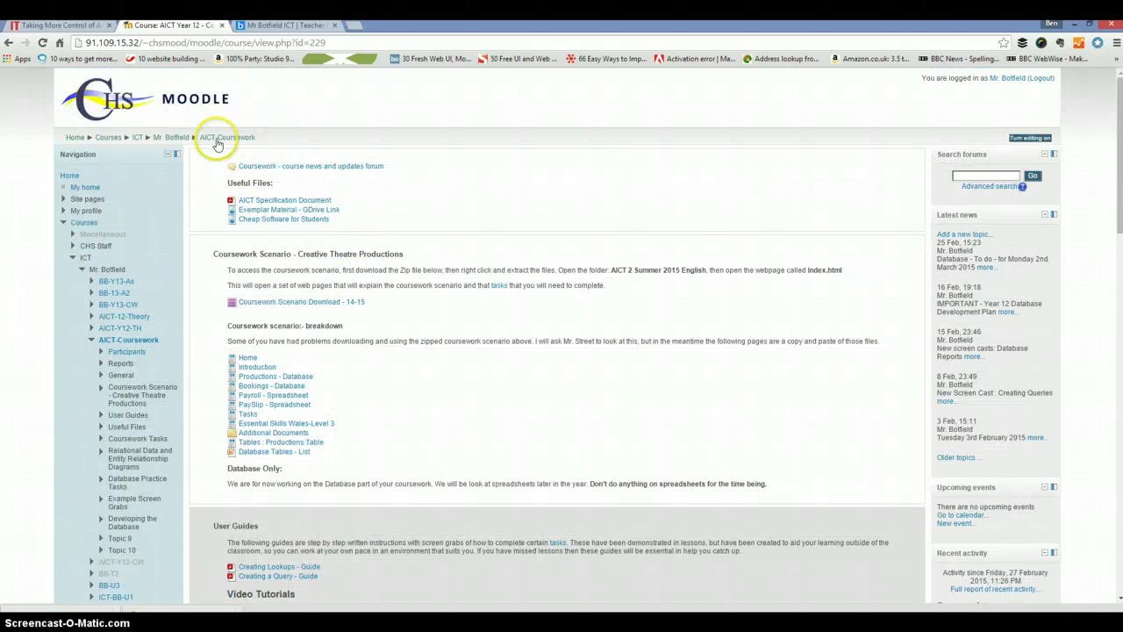
scroll(380, 413, "down", 4)
scroll(380, 419, "down", 7)
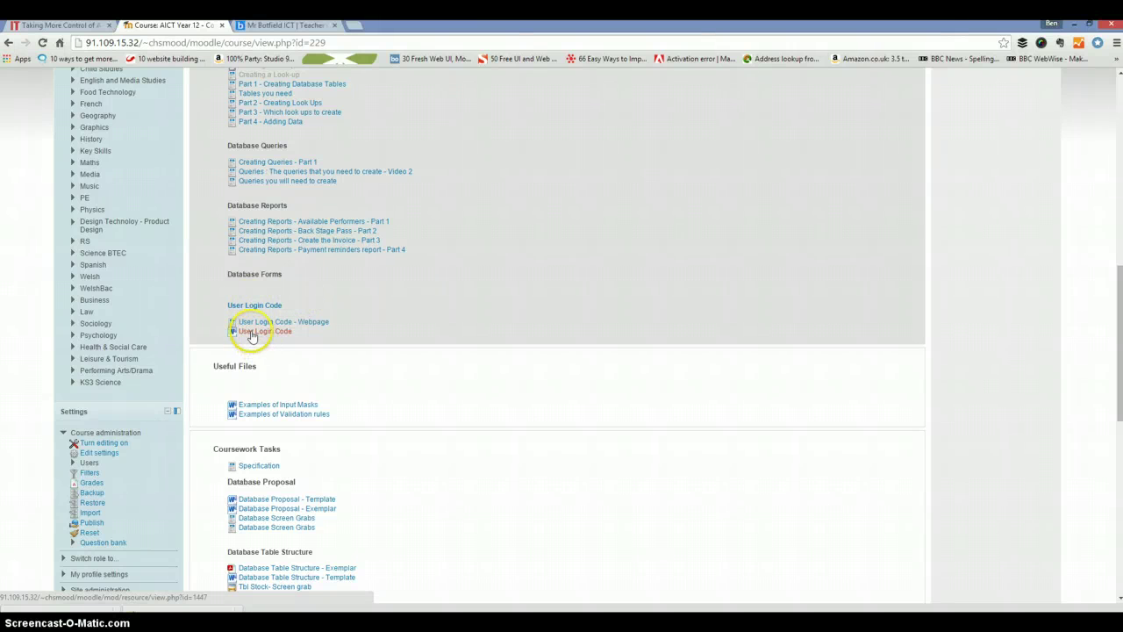
left_click(284, 323)
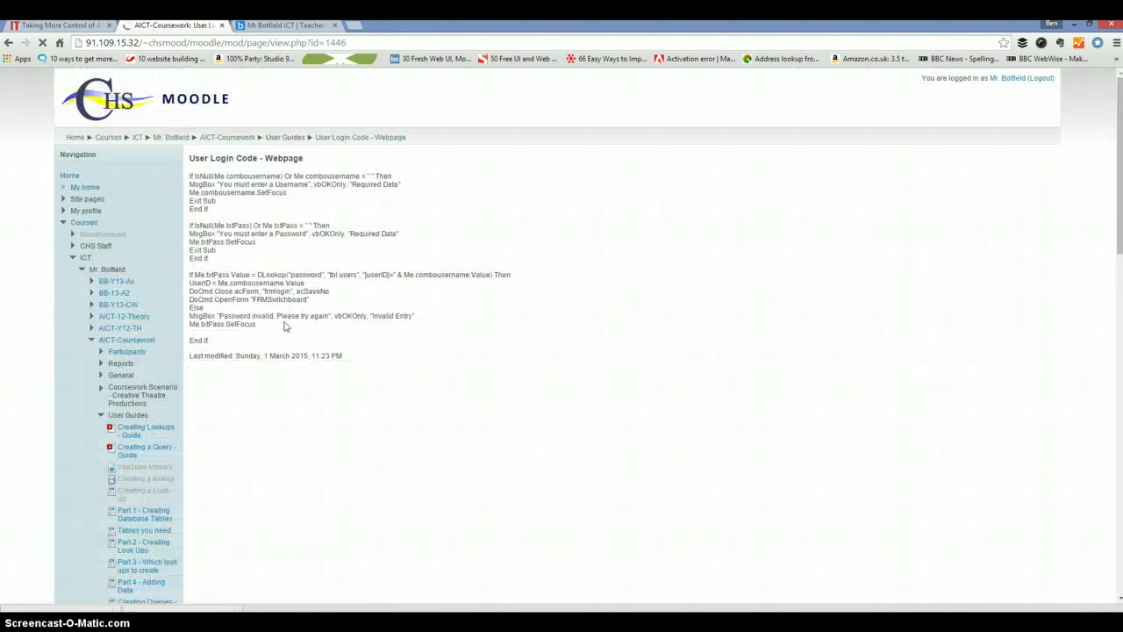
left_click(226, 138)
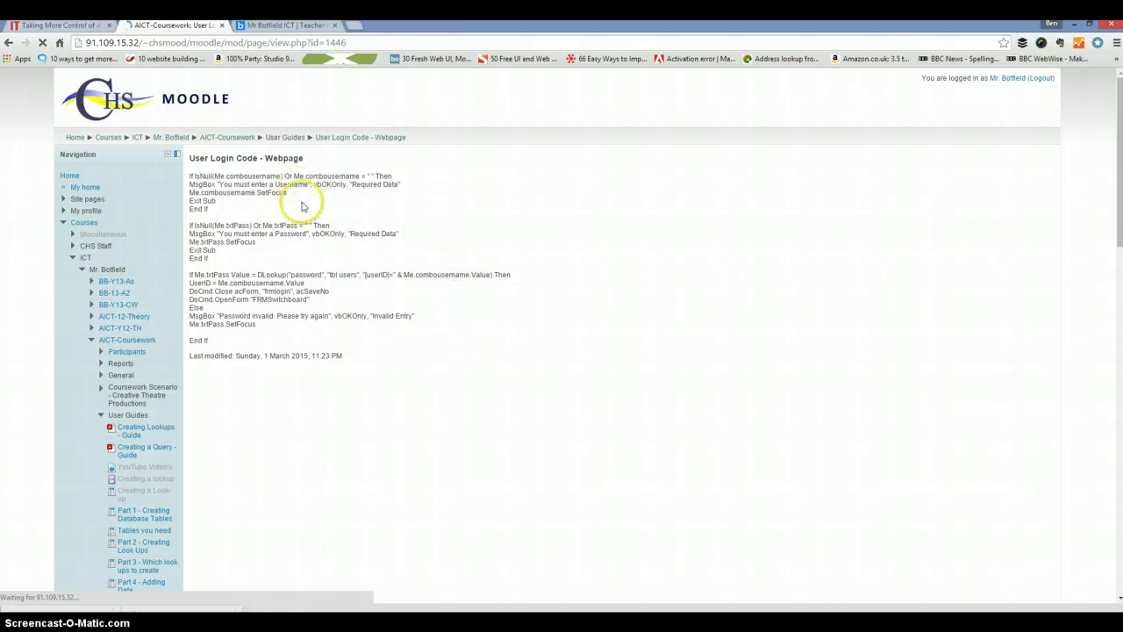
scroll(316, 465, "down", 10)
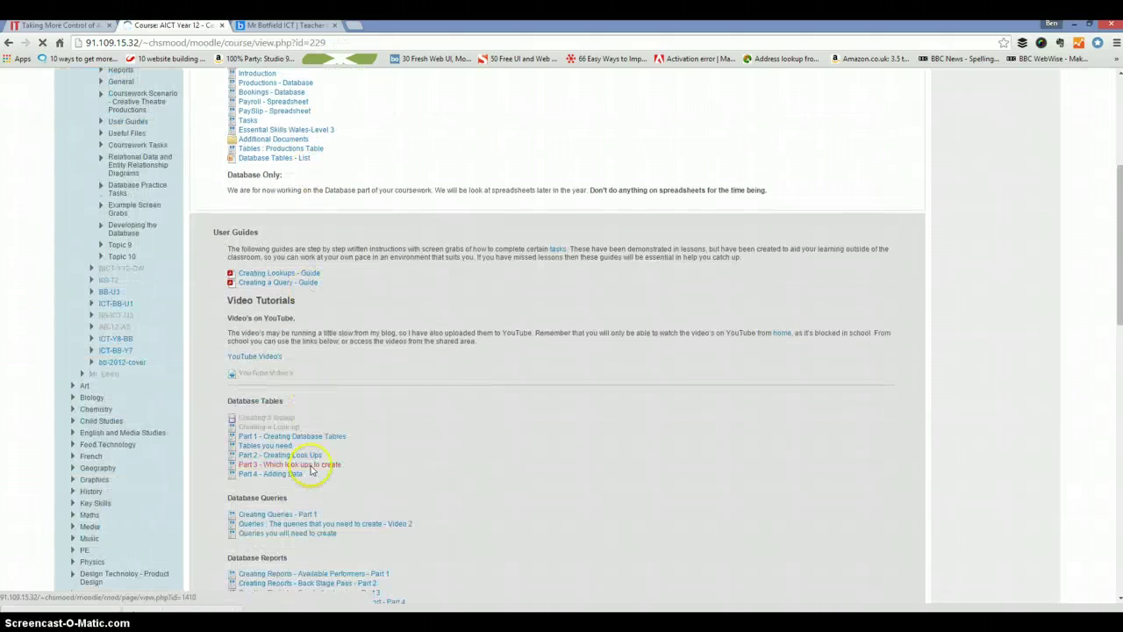
scroll(313, 465, "down", 3)
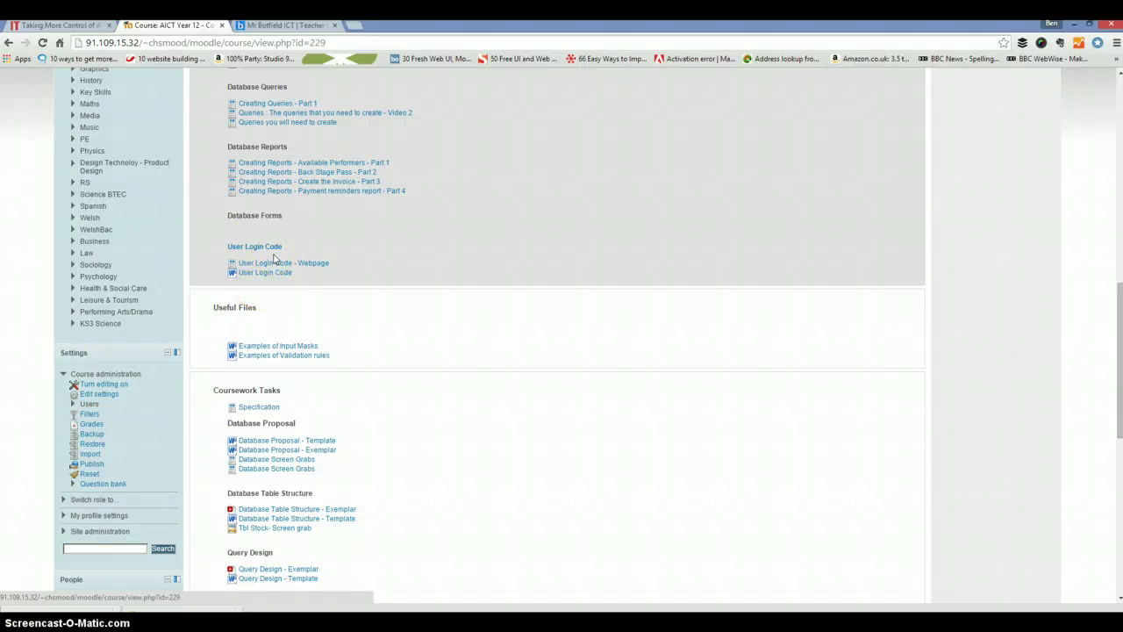
Switch to the Mr Botfield ICT blog and scroll down to its recent posts
left_click(261, 26)
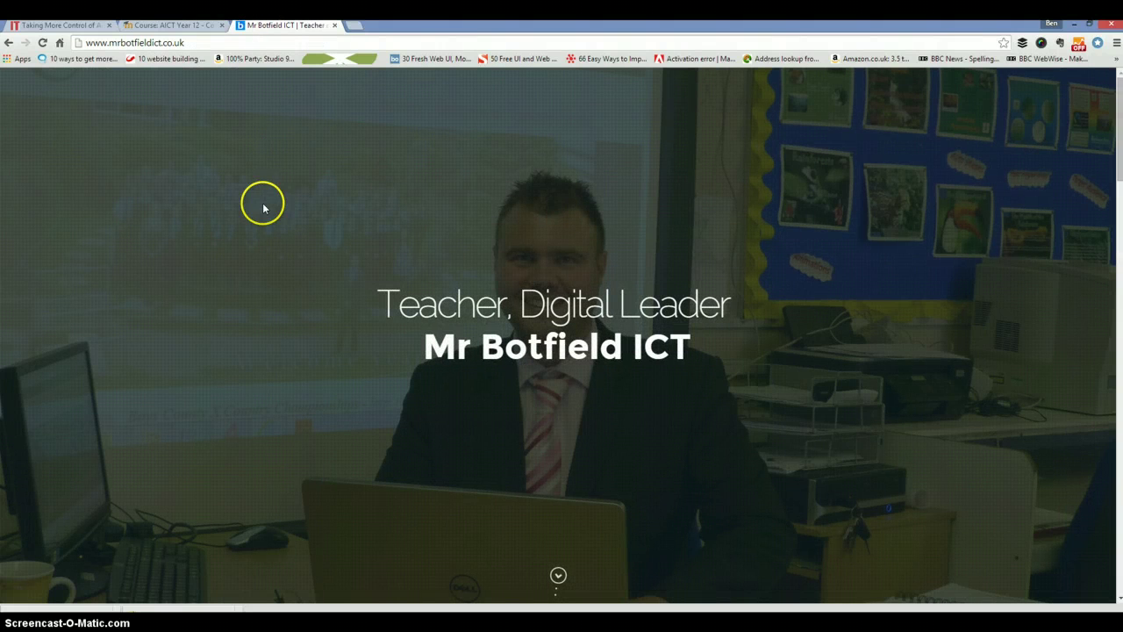
scroll(276, 251, "down", 5)
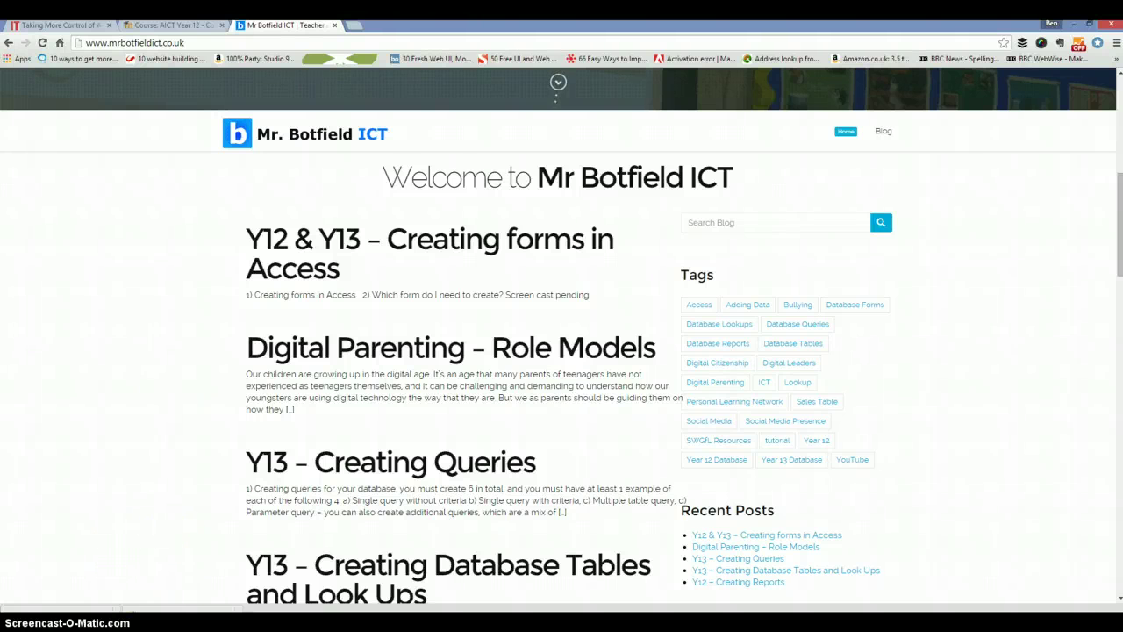
Back in Access, save and close Frm Login2, then bring up FRMSwitchboard's view options
key("alt+Tab")
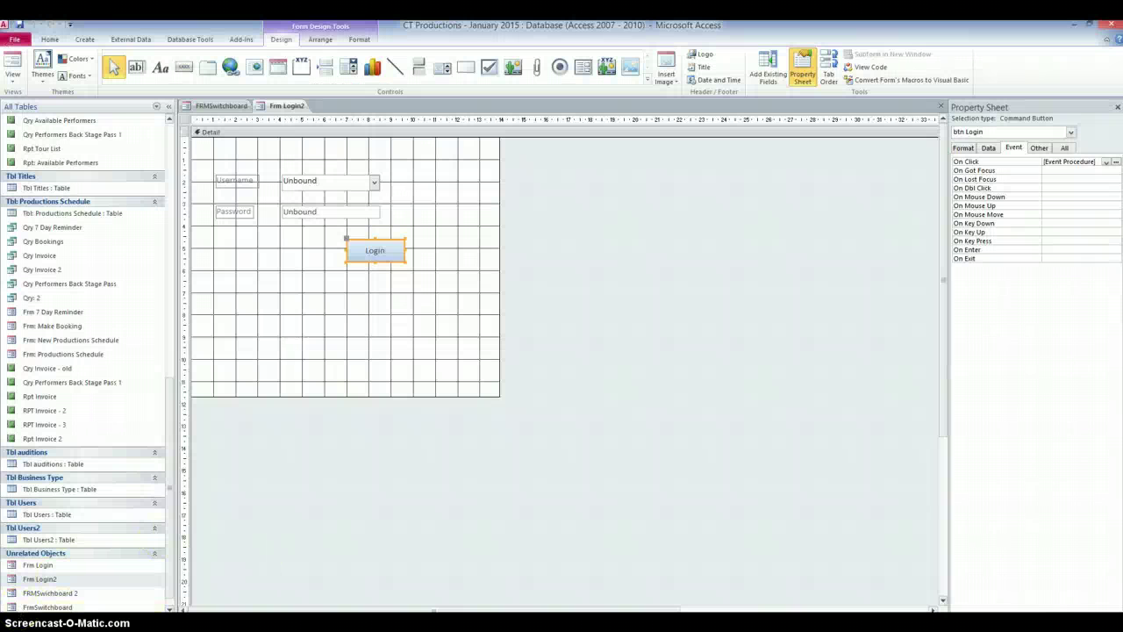
right_click(281, 107)
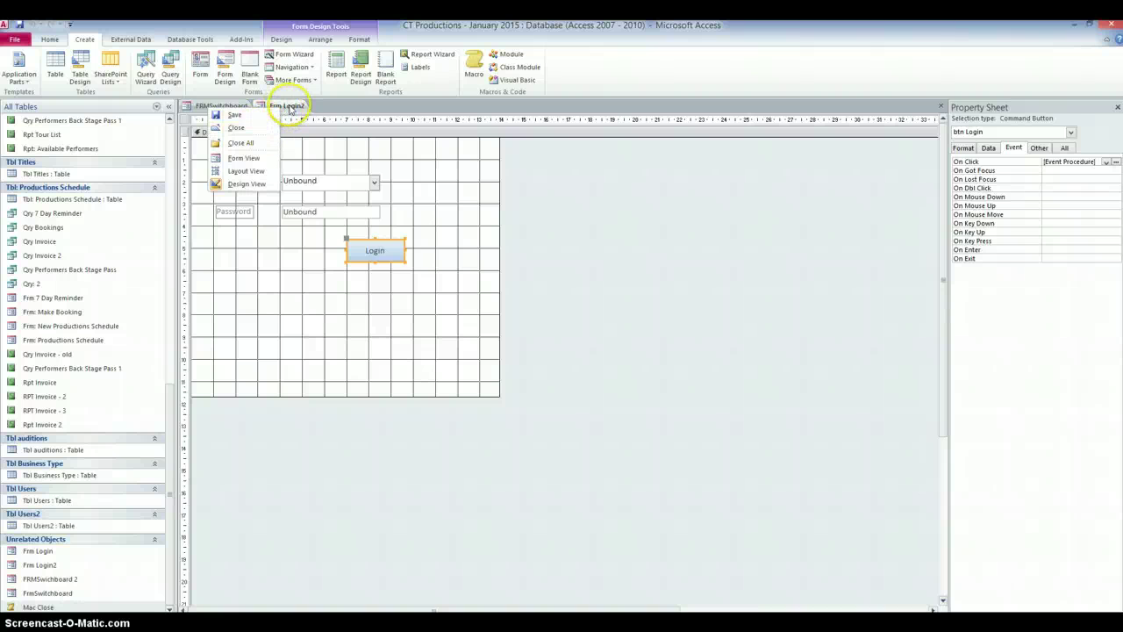
left_click(247, 129)
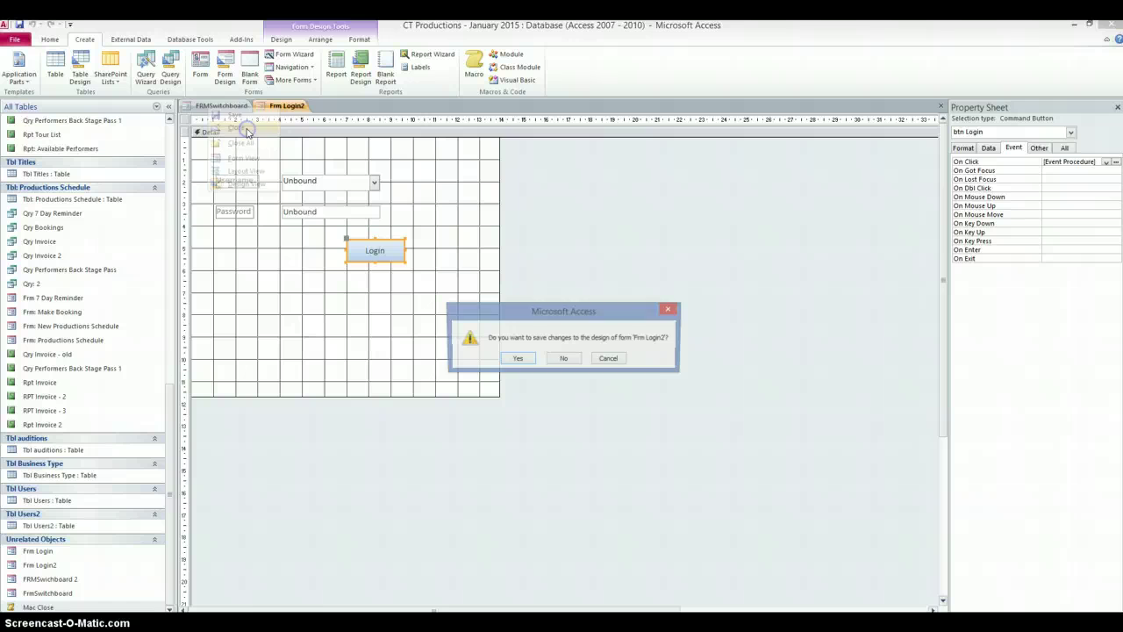
left_click(518, 359)
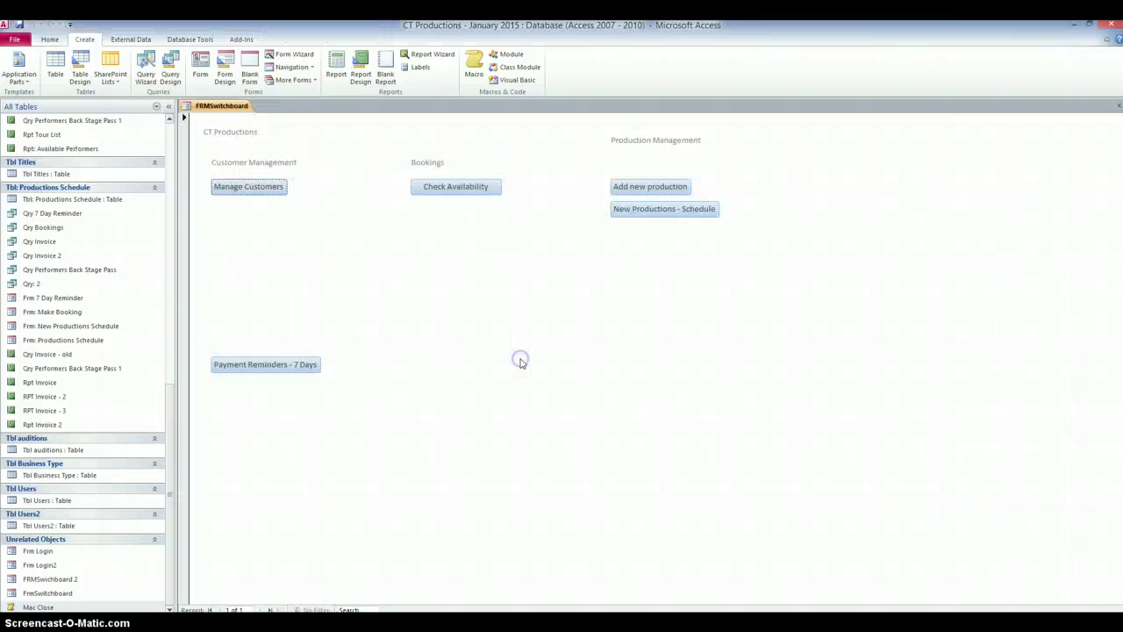
right_click(223, 107)
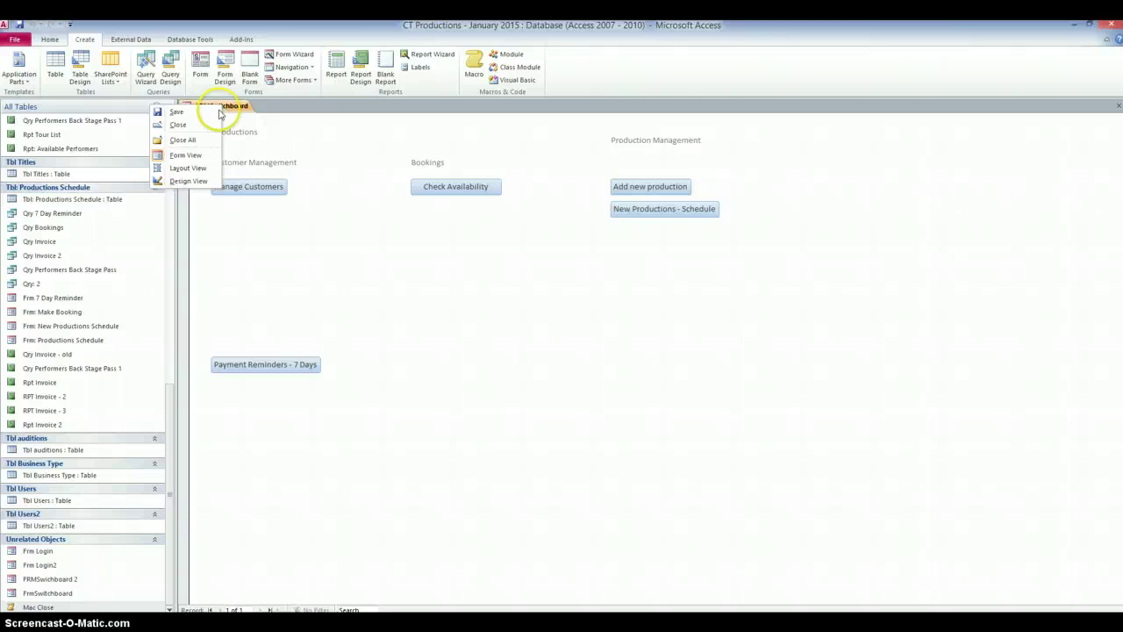
left_click(187, 181)
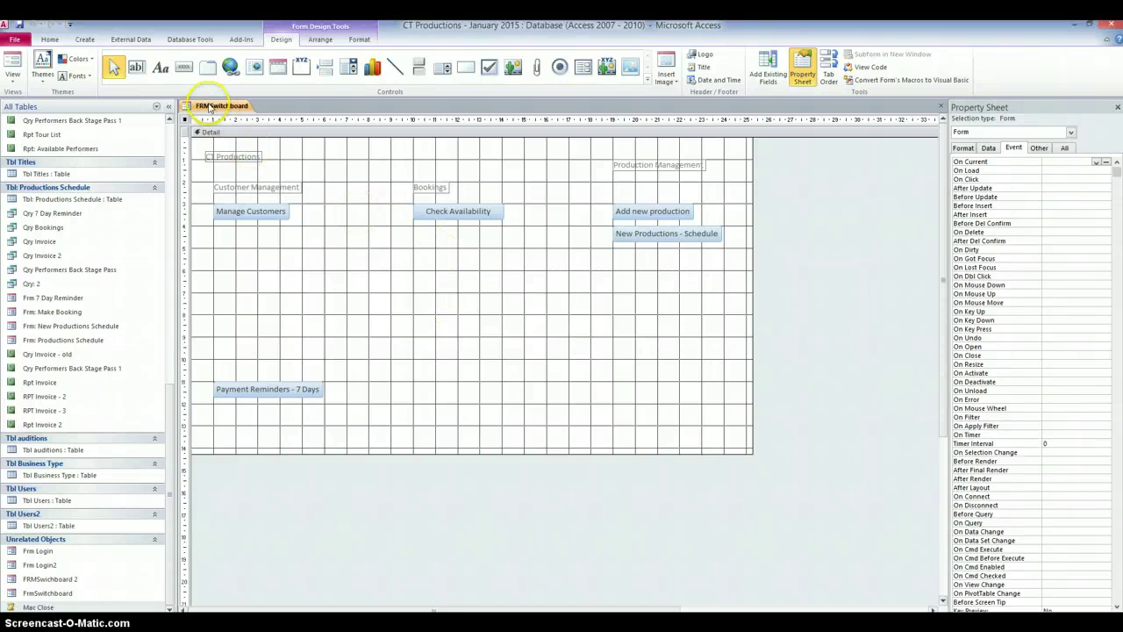
left_click(186, 76)
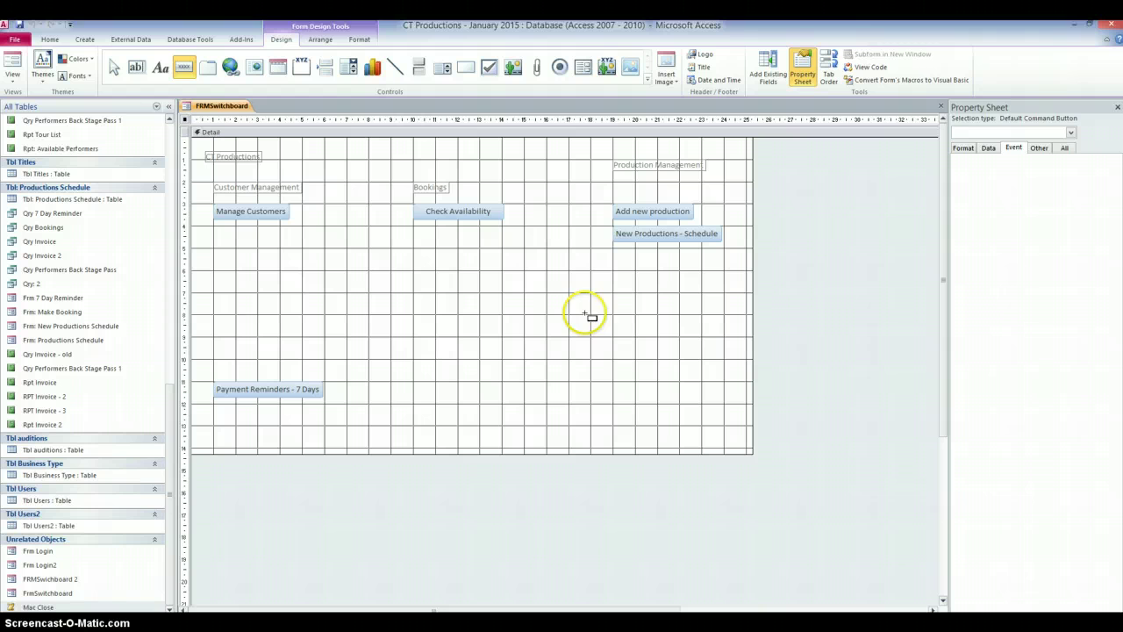
left_click_drag(572, 302, 644, 330)
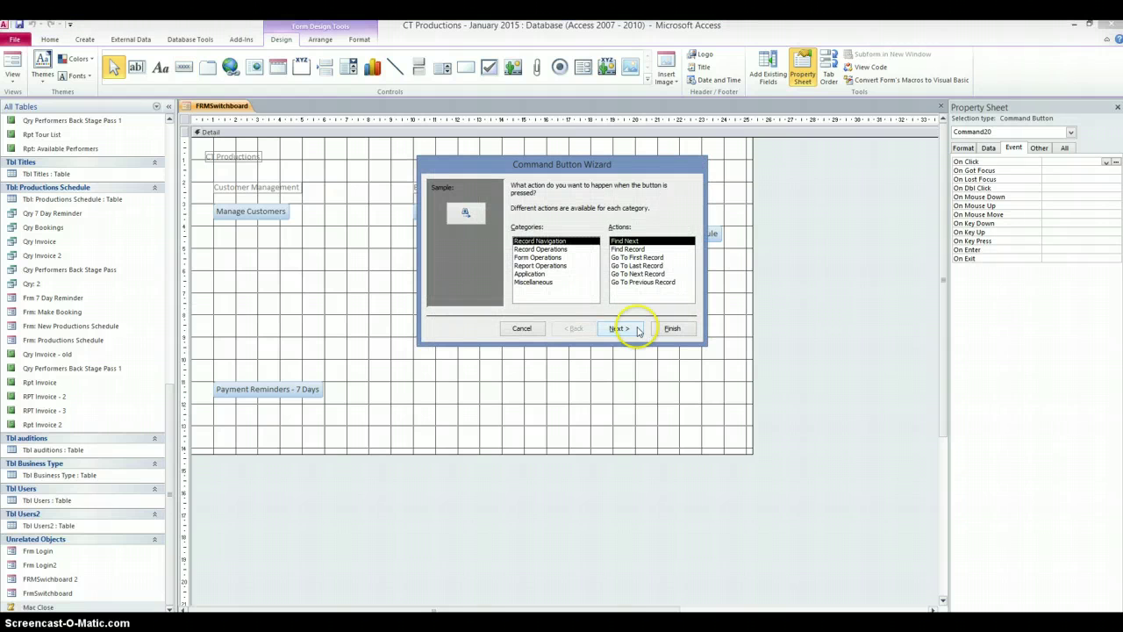
left_click(522, 329)
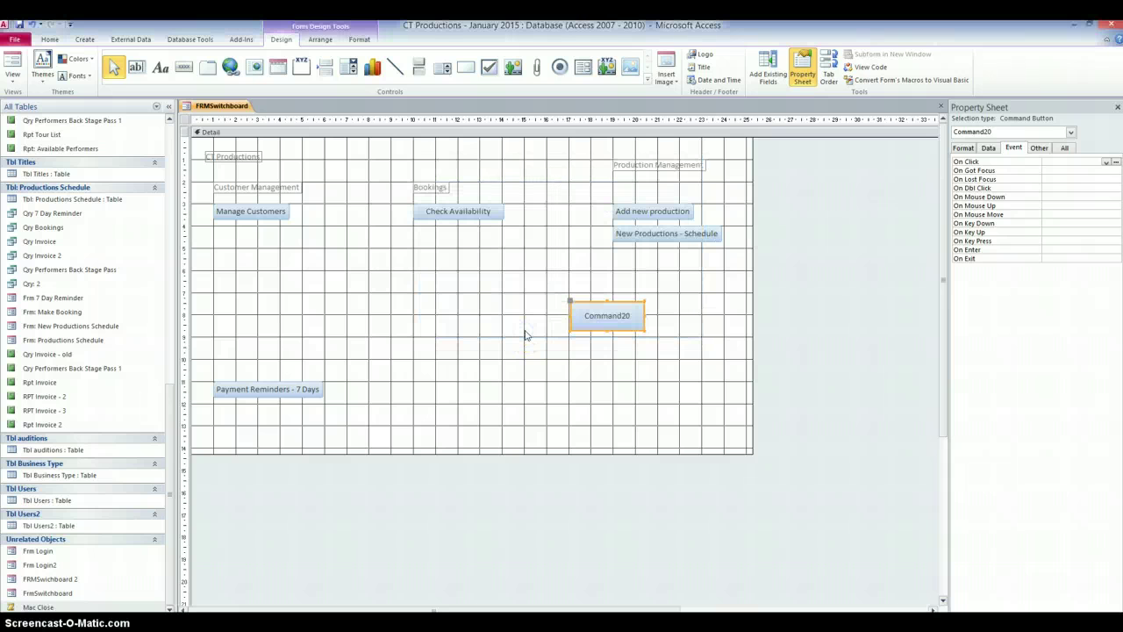
left_click(611, 318)
left_click(600, 334)
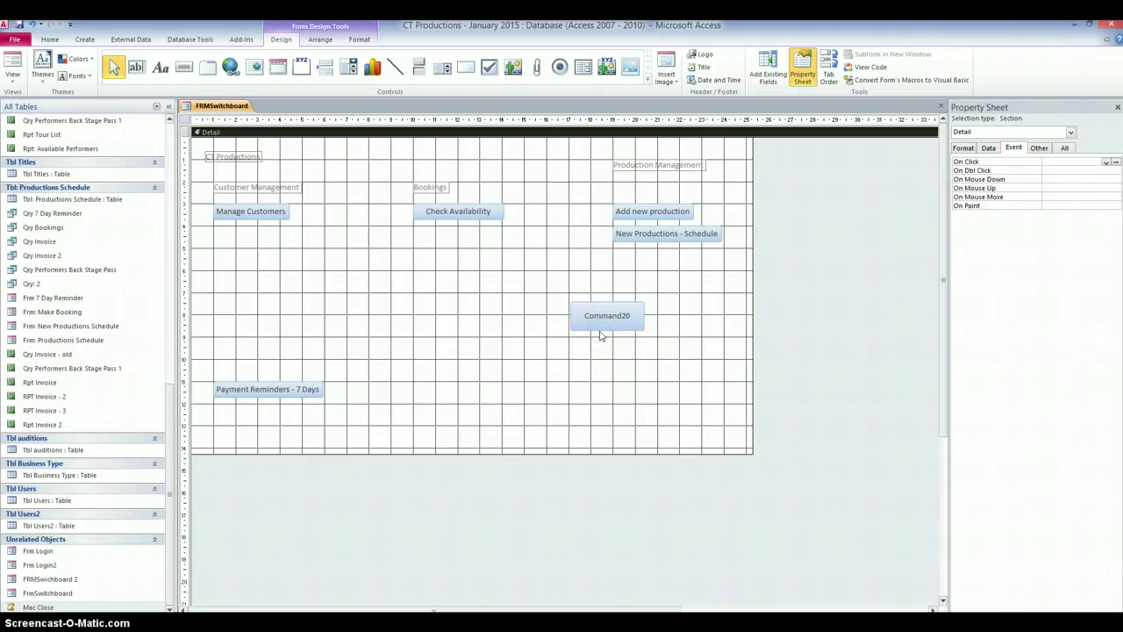
left_click(601, 328)
key("Delete")
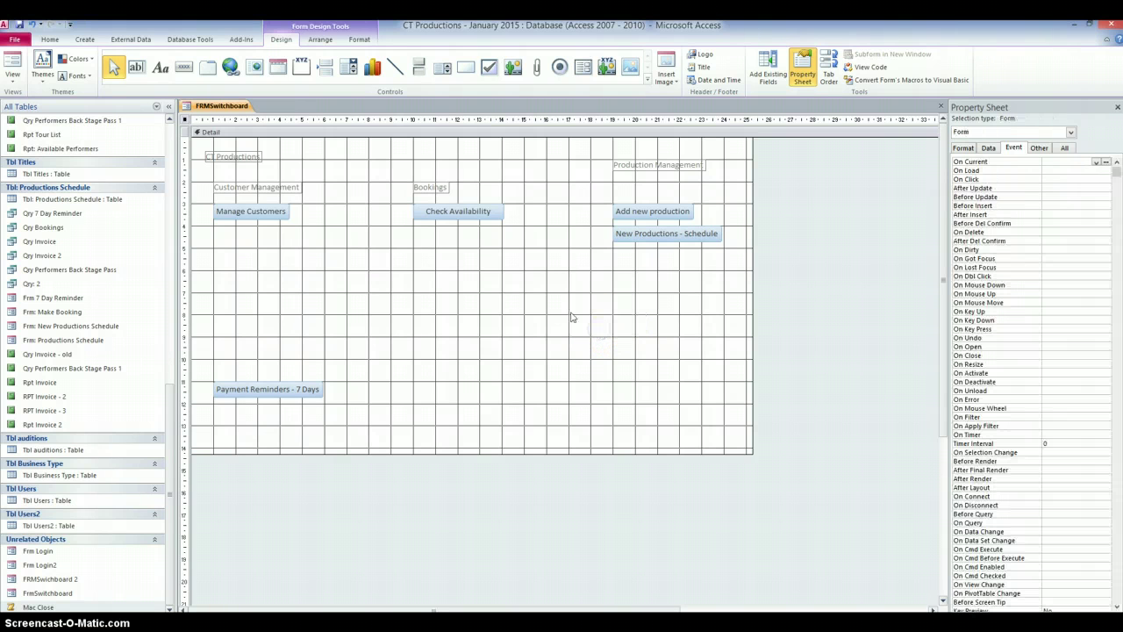
Draw a new command button set to run the Mac Close macro (Miscellaneous > Run Macro)
left_click(184, 66)
left_click_drag(522, 298, 609, 334)
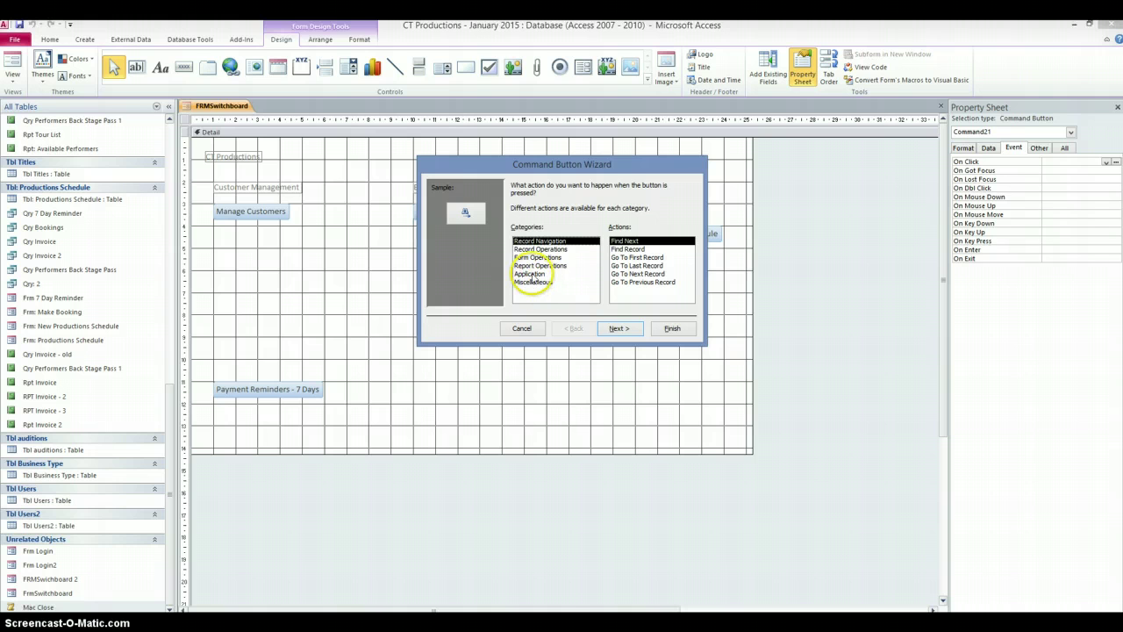
left_click(531, 275)
left_click(532, 283)
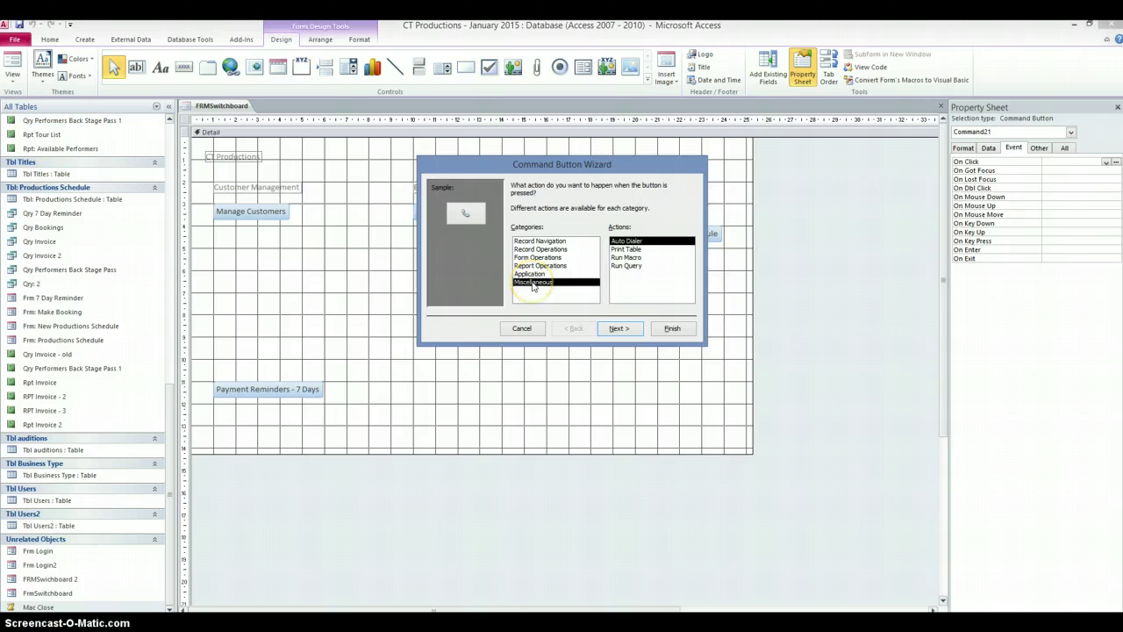
left_click(419, 175)
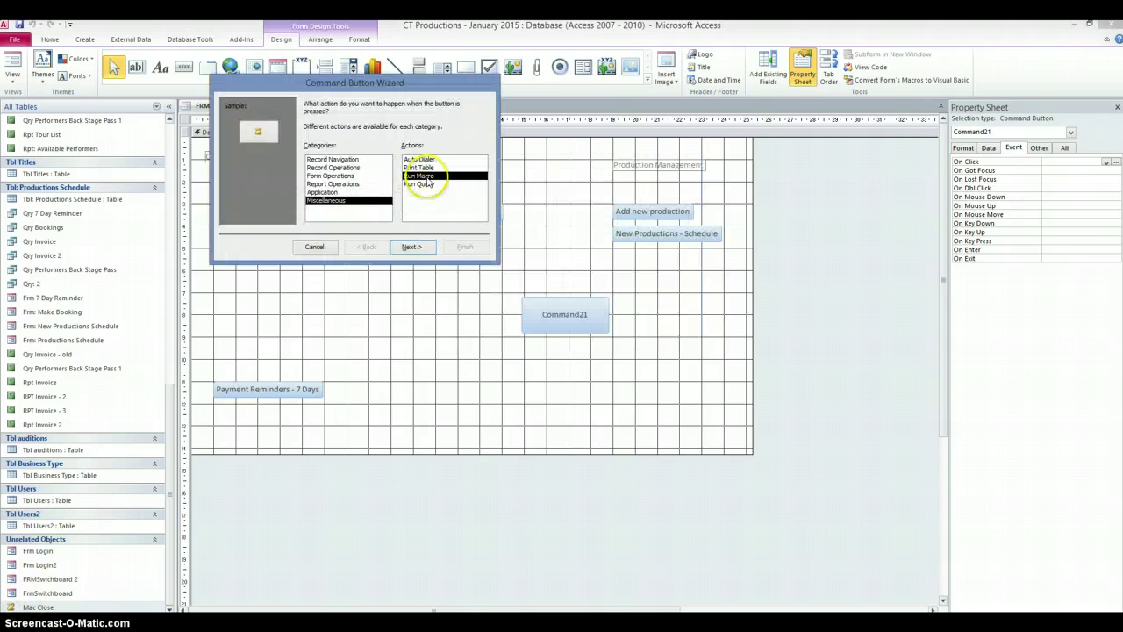
left_click(412, 248)
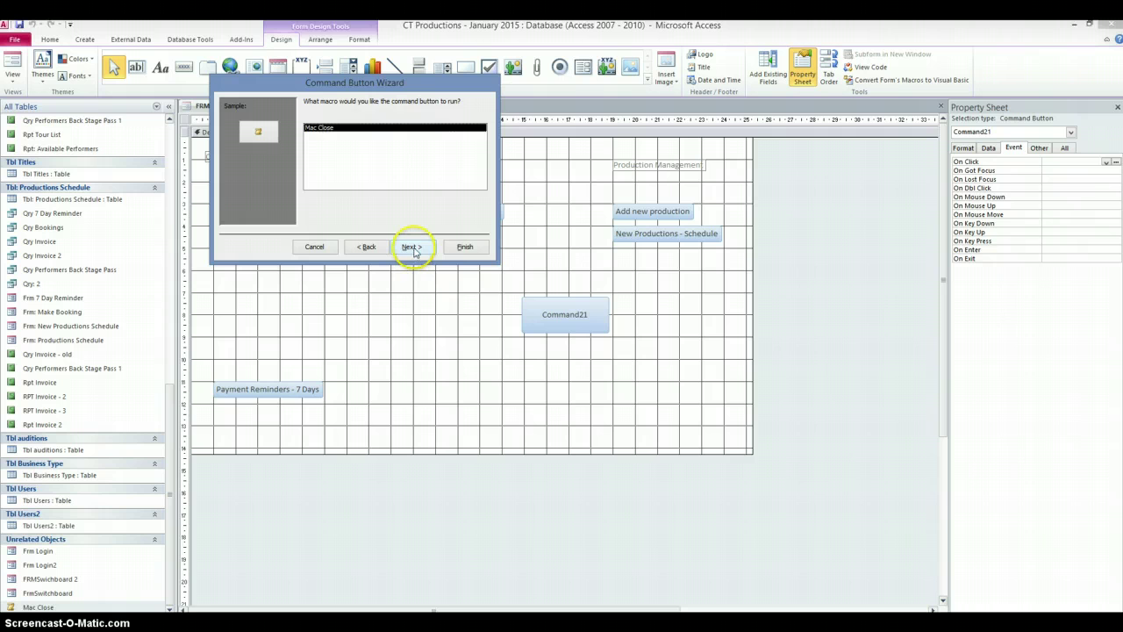
left_click(412, 248)
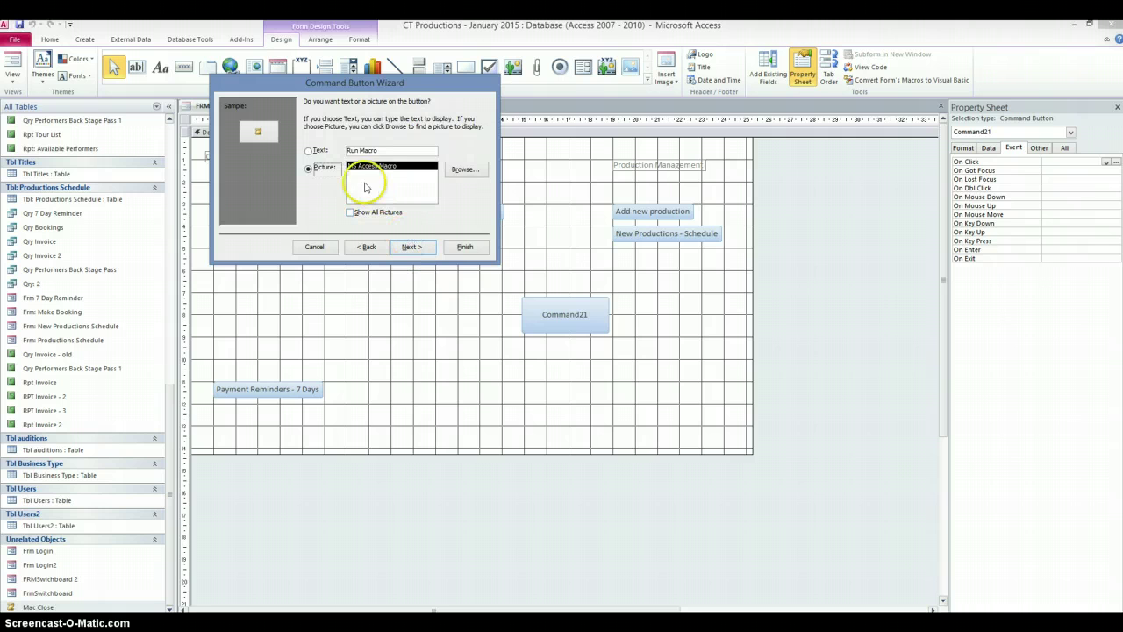
Give the button the text 'Run Macro', name it 'close', and finish the wizard
left_click(314, 151)
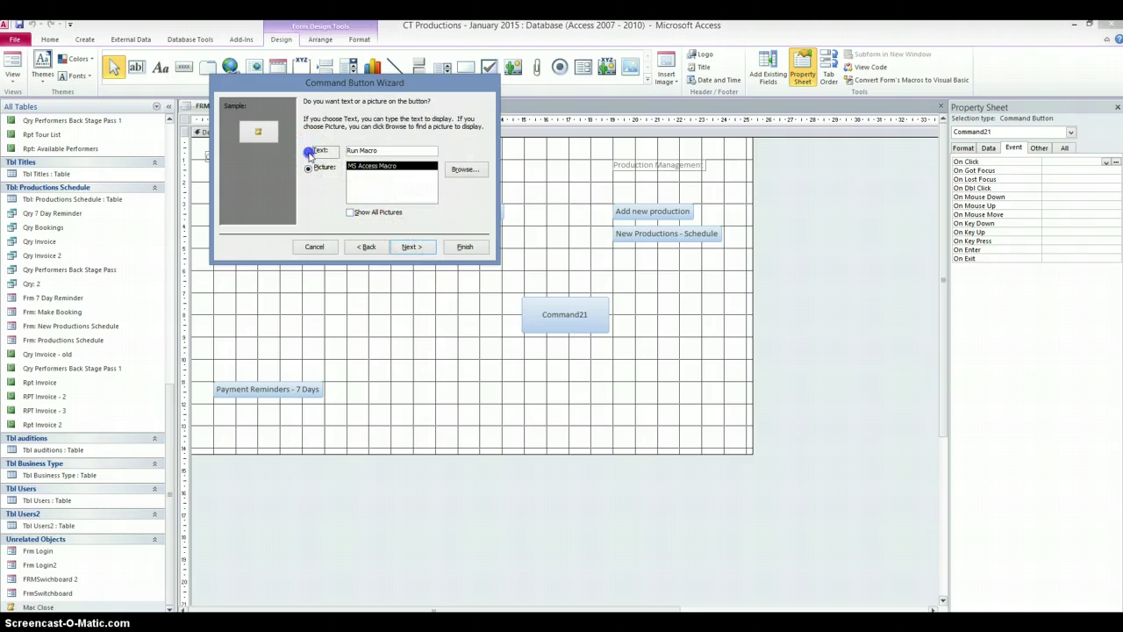
left_click(411, 247)
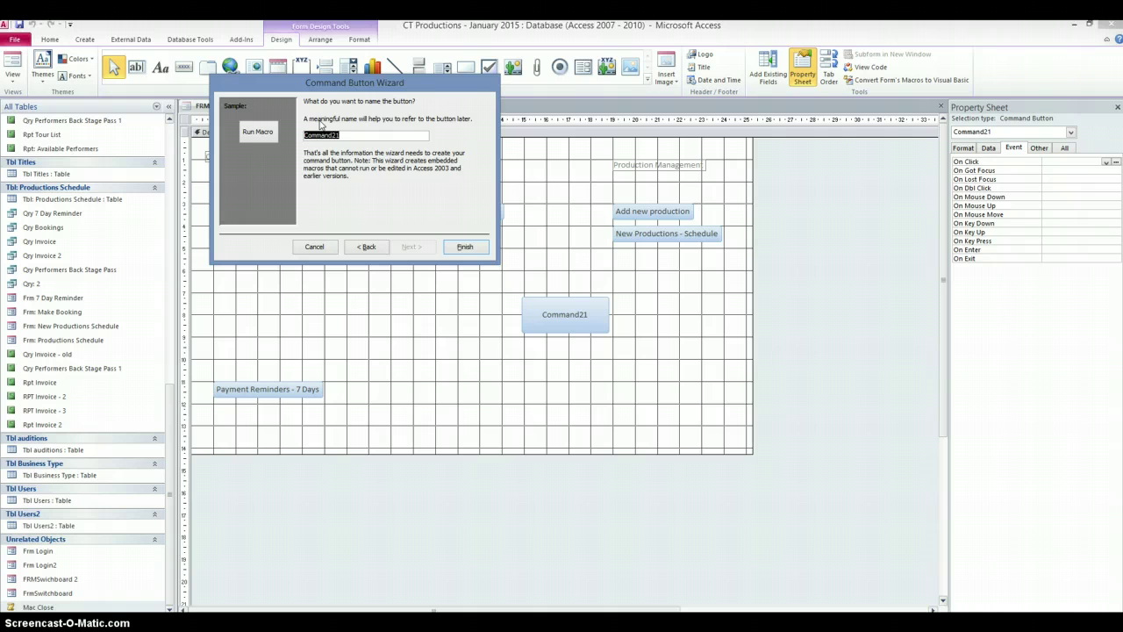
type("close")
left_click(465, 247)
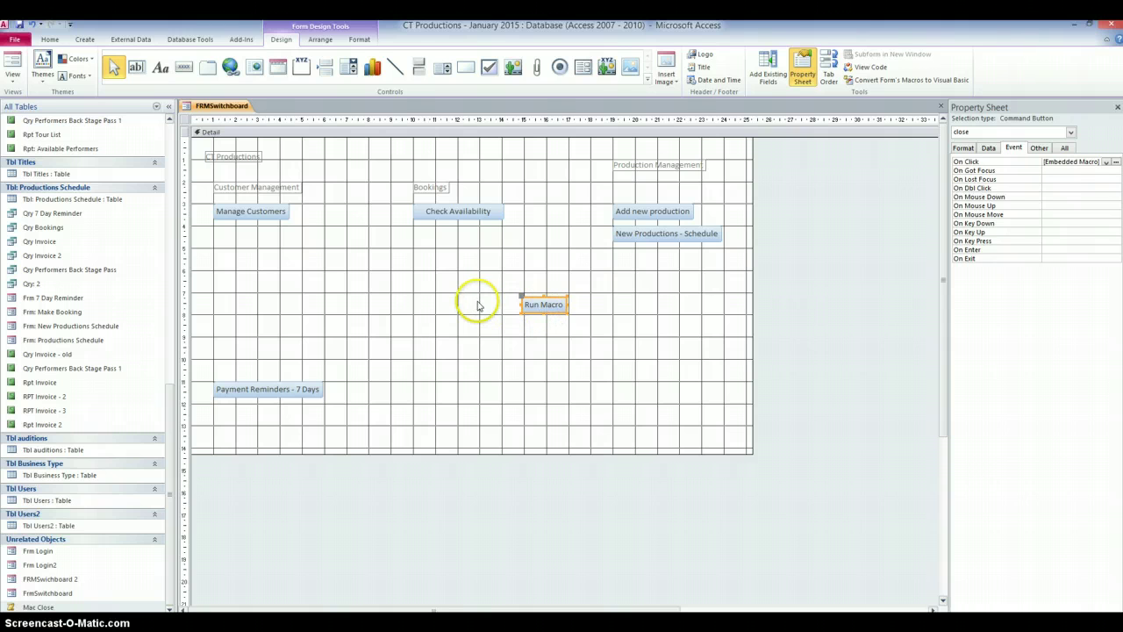
Switch FRMSwitchboard to Form View and test the Run Macro button, which closes the form
right_click(195, 109)
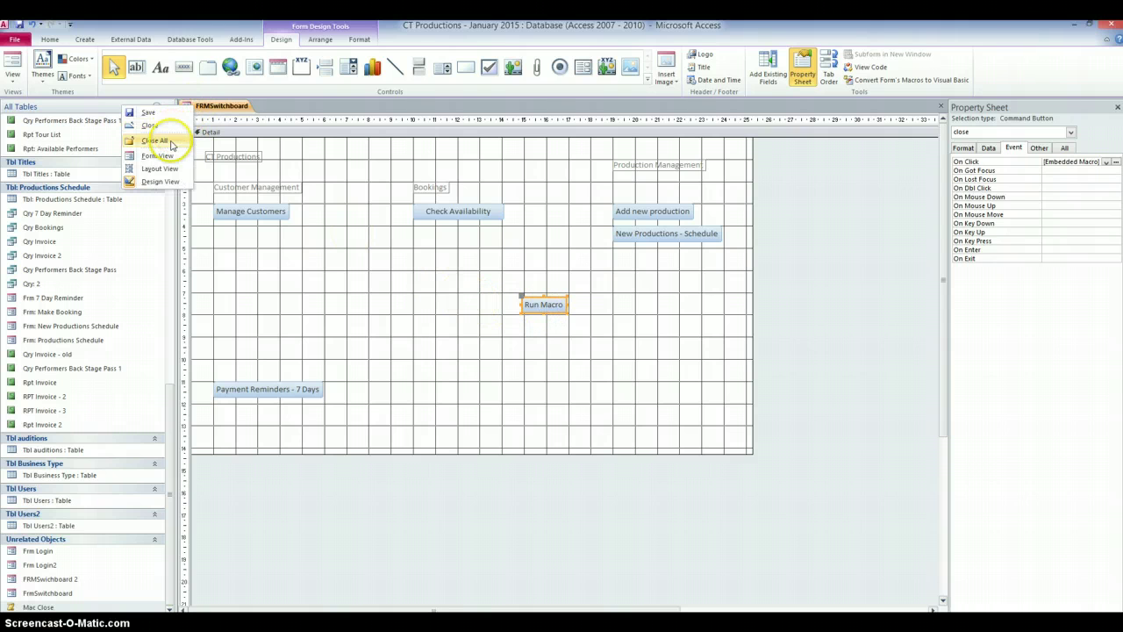
left_click(160, 182)
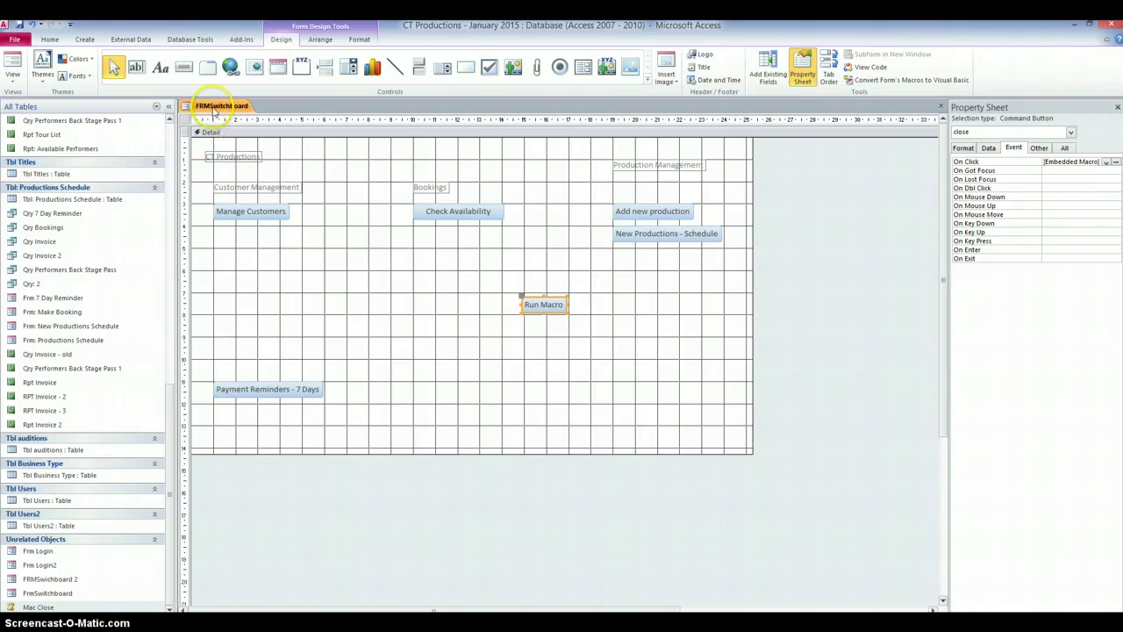
right_click(198, 107)
left_click(176, 156)
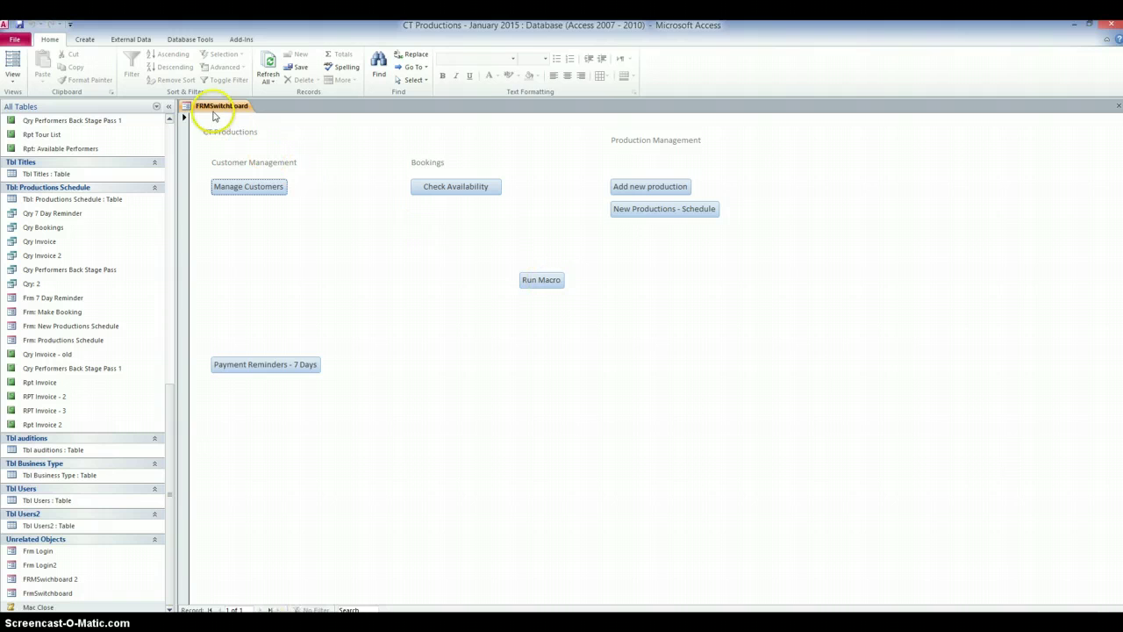
left_click(537, 281)
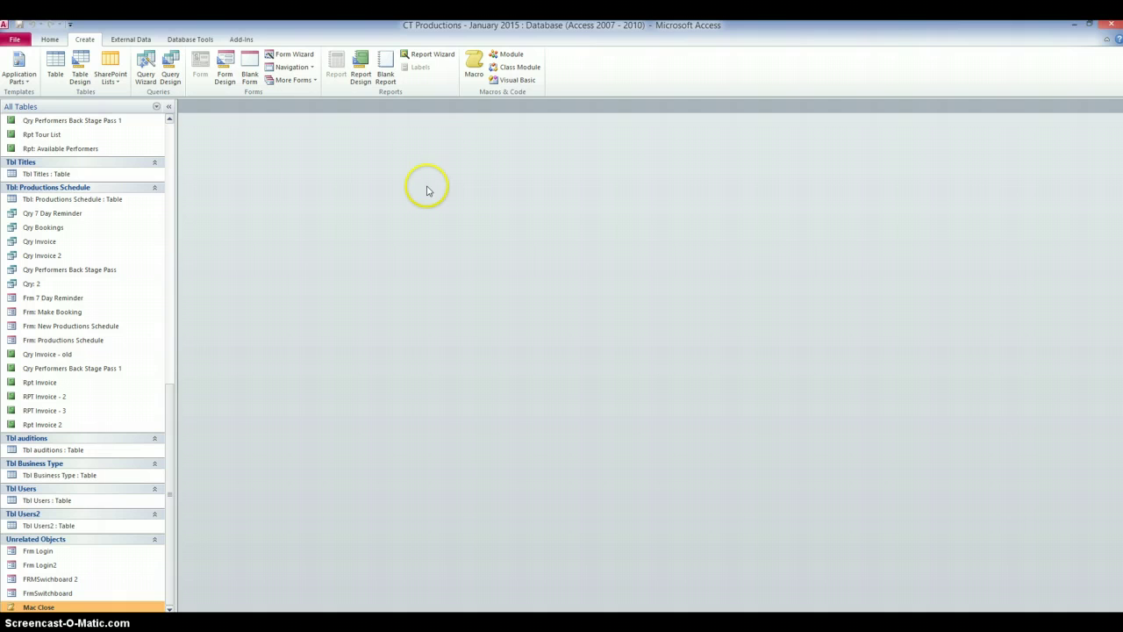
Create a new standalone macro with a CloseWindow action
left_click(473, 74)
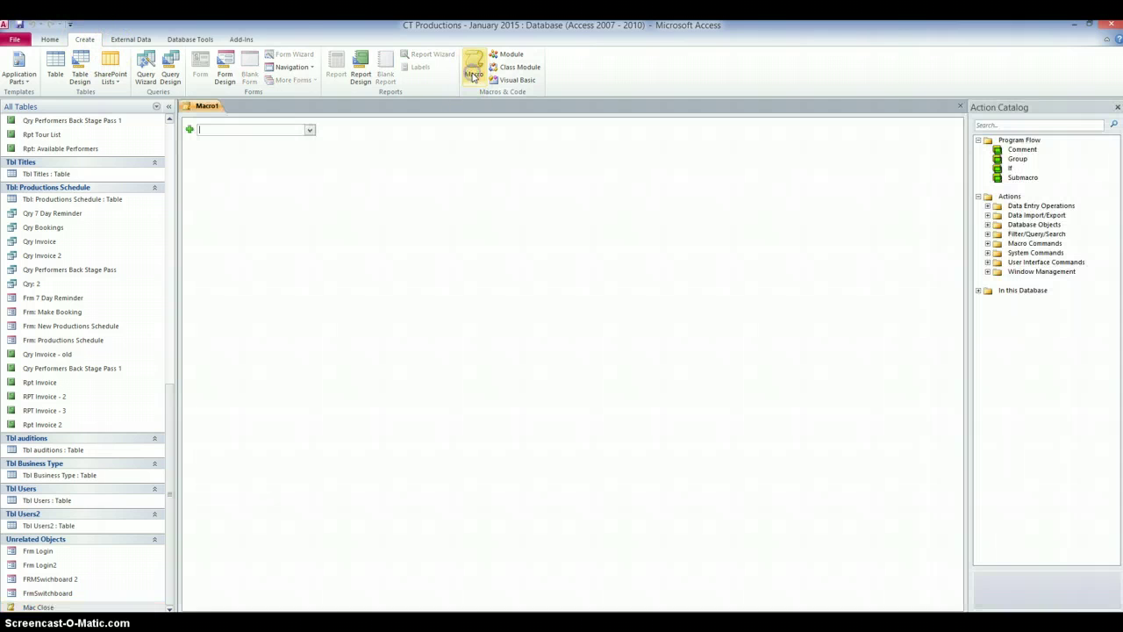
left_click(309, 130)
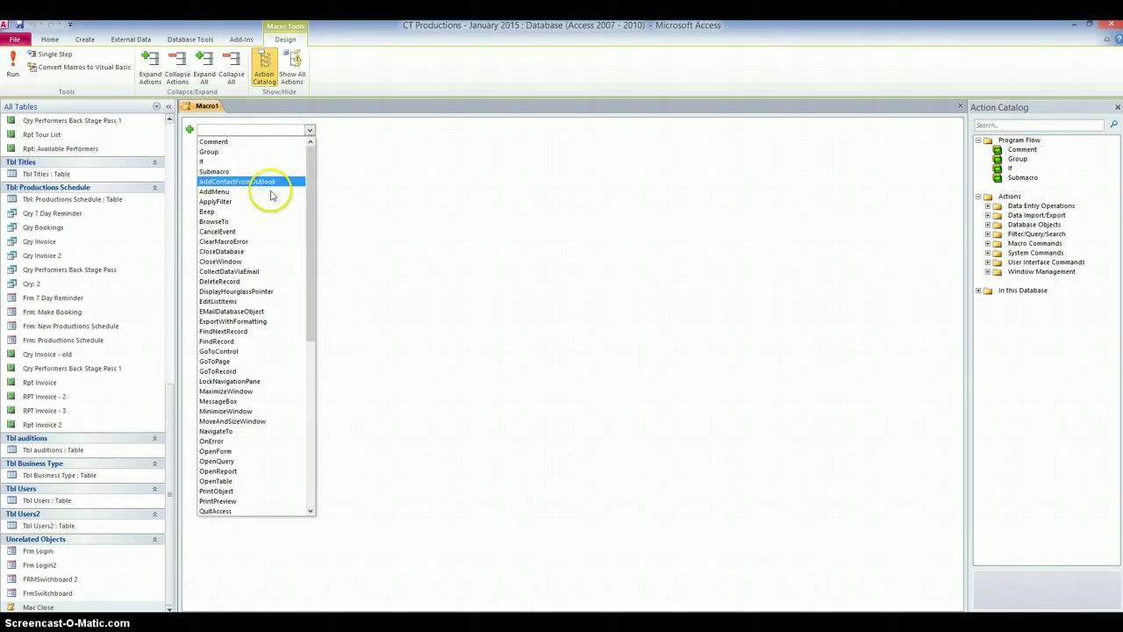
left_click(237, 261)
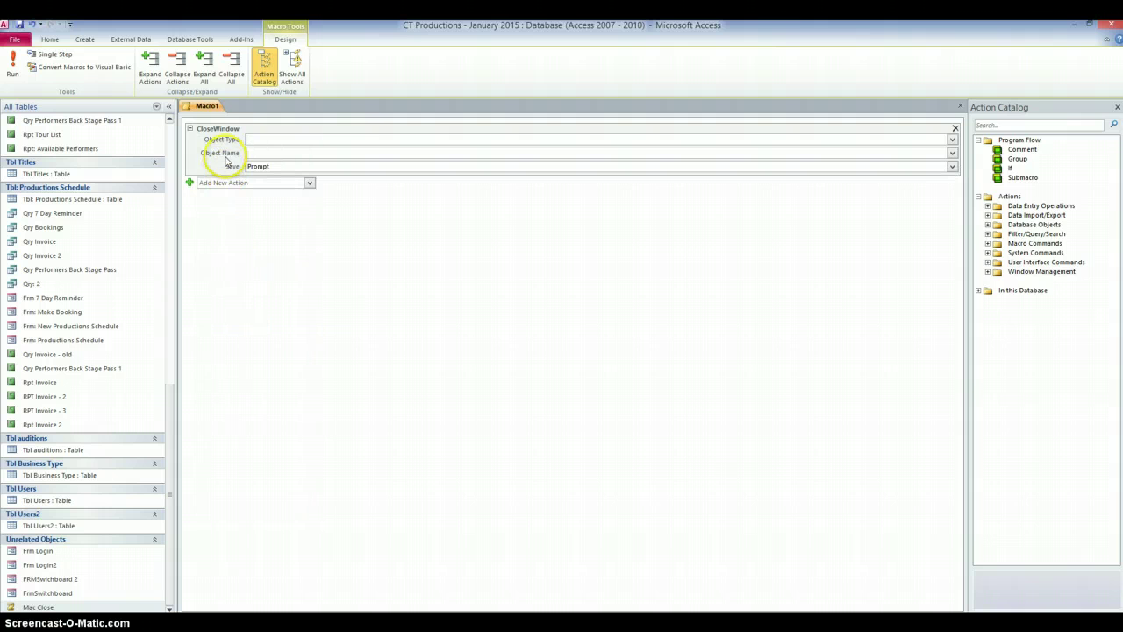
Set CloseWindow's Object Type to Form, Object Name to FrmSwitchboard, and Save to No
left_click(952, 139)
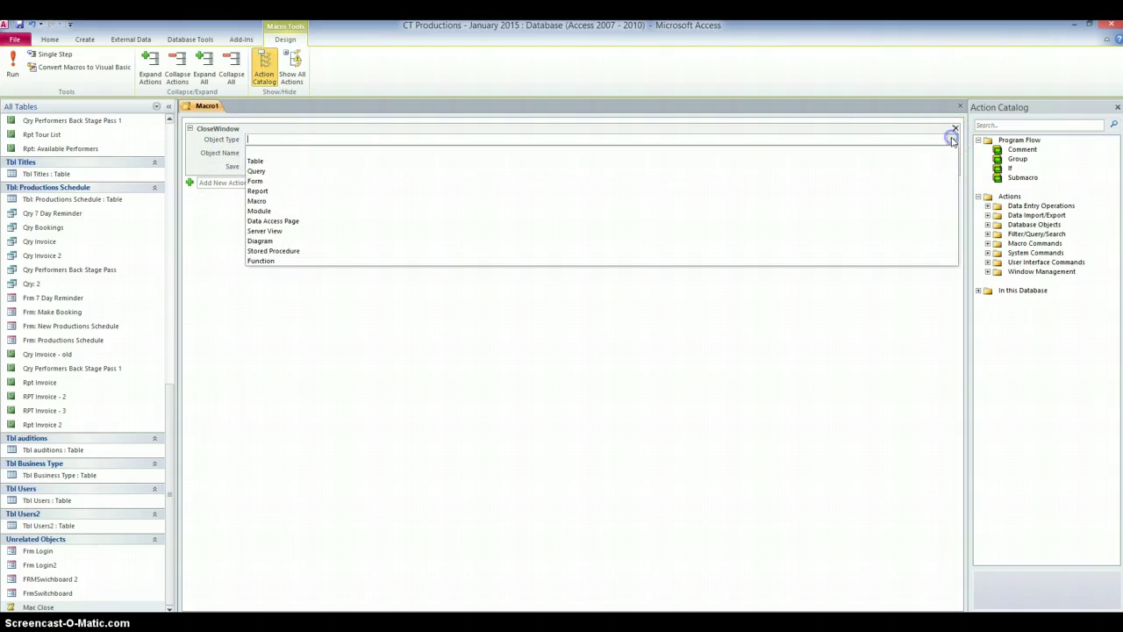
left_click(255, 181)
left_click(255, 154)
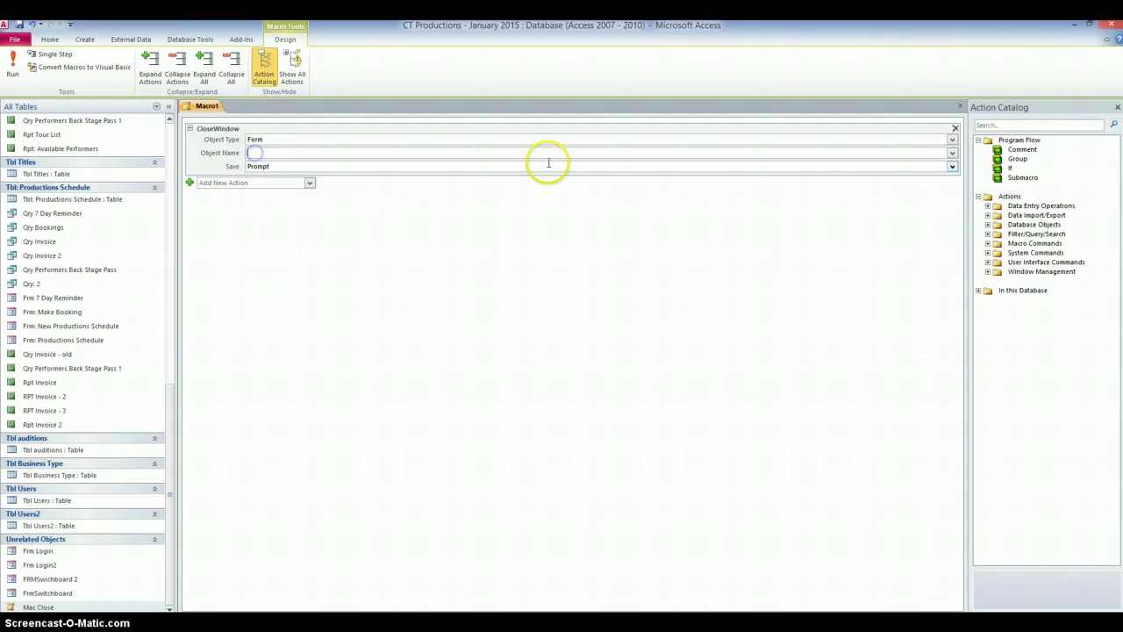
left_click(952, 154)
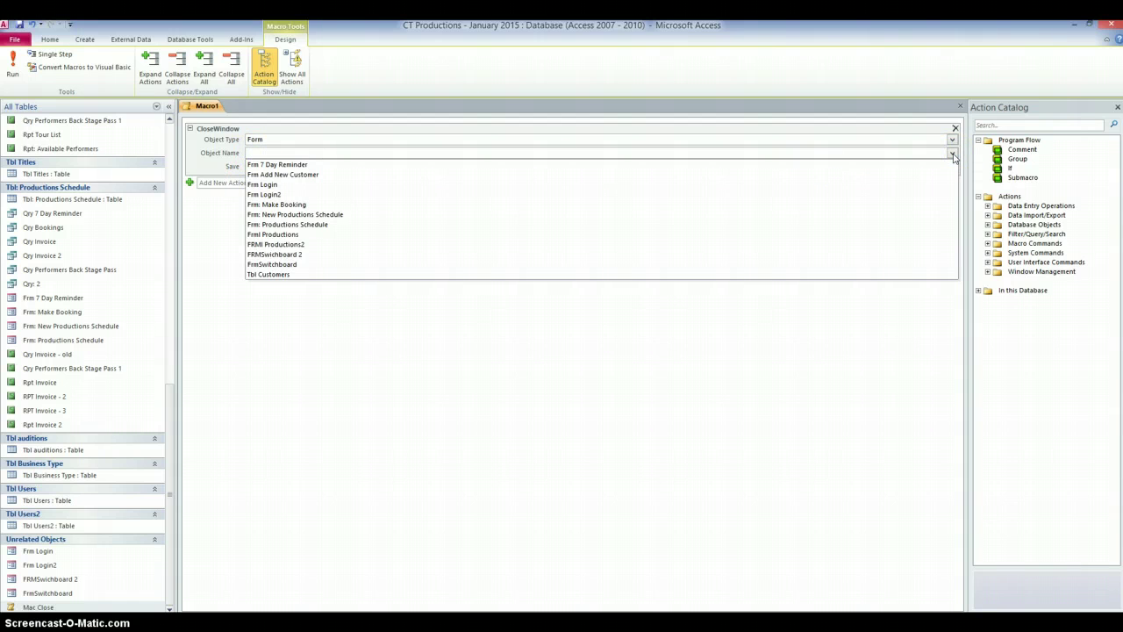
left_click(295, 265)
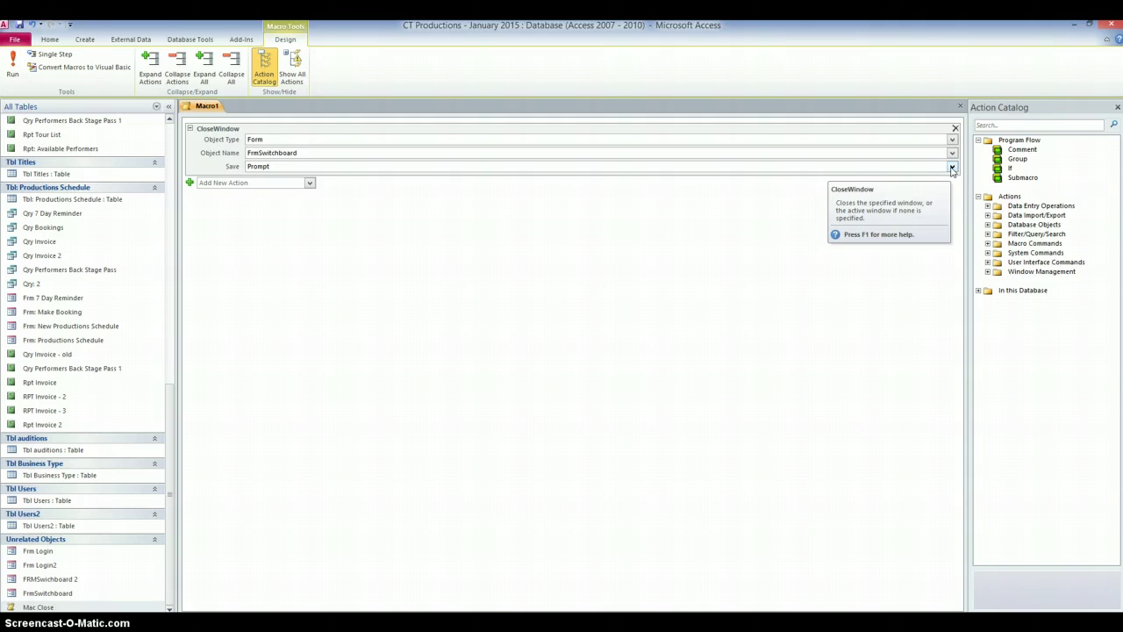
left_click(952, 168)
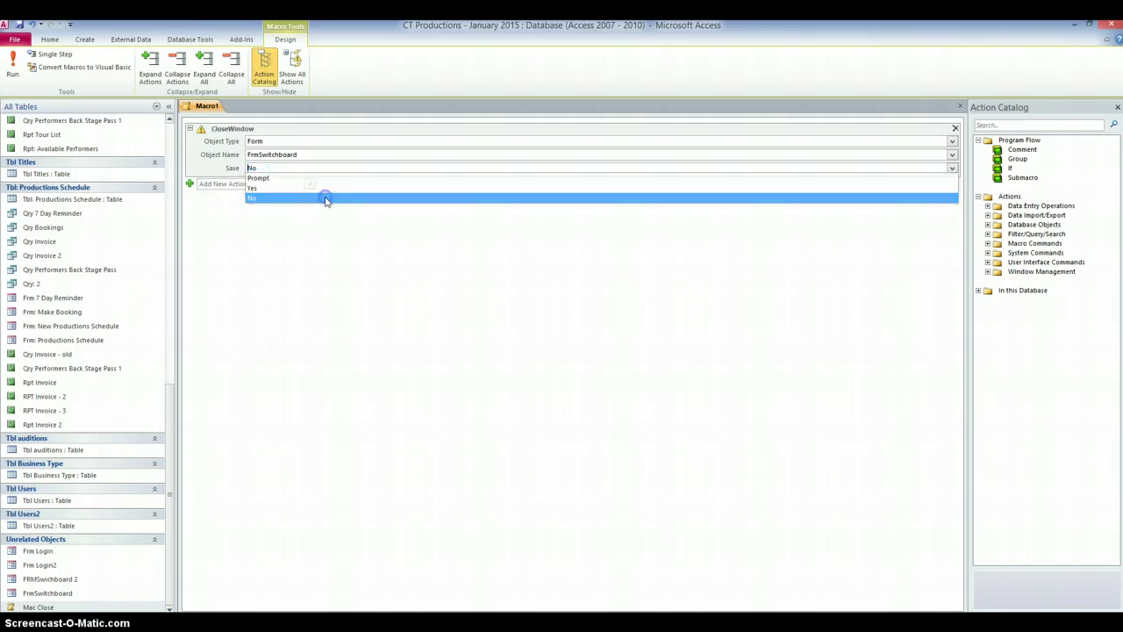
left_click(325, 199)
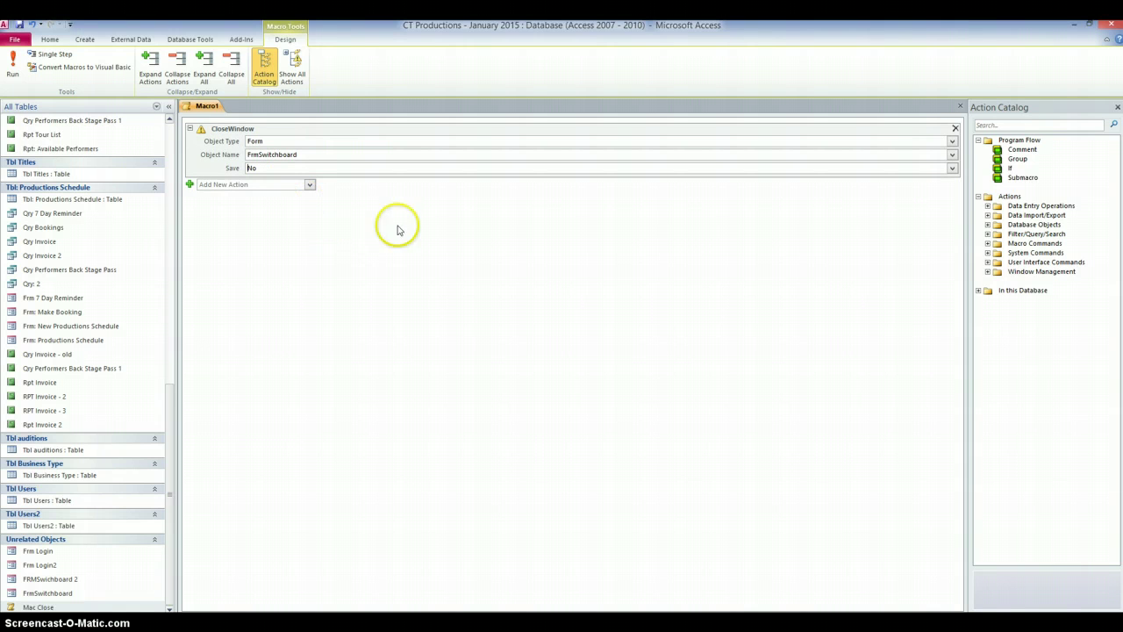
Save Macro1 under the name 'Mac Close 2'
right_click(204, 107)
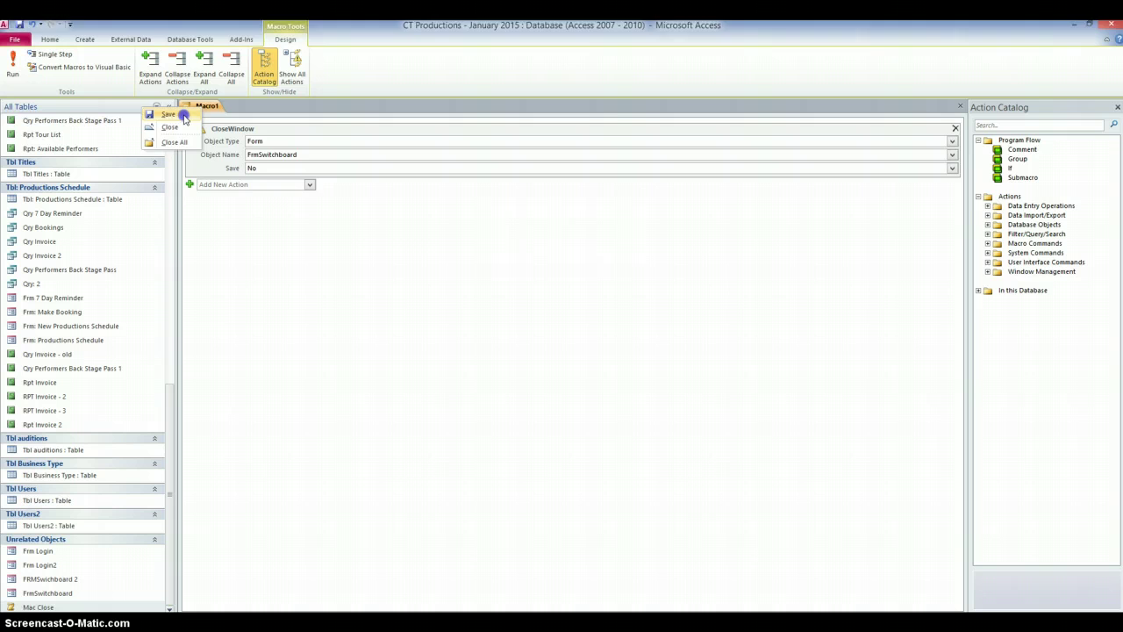
left_click(183, 118)
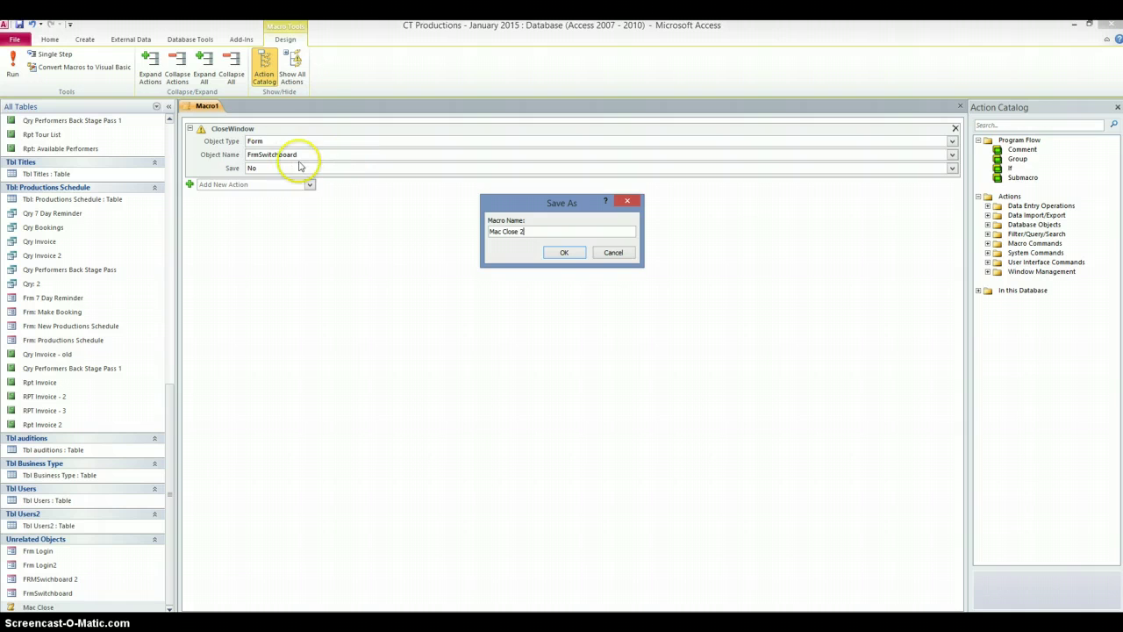
left_click(571, 253)
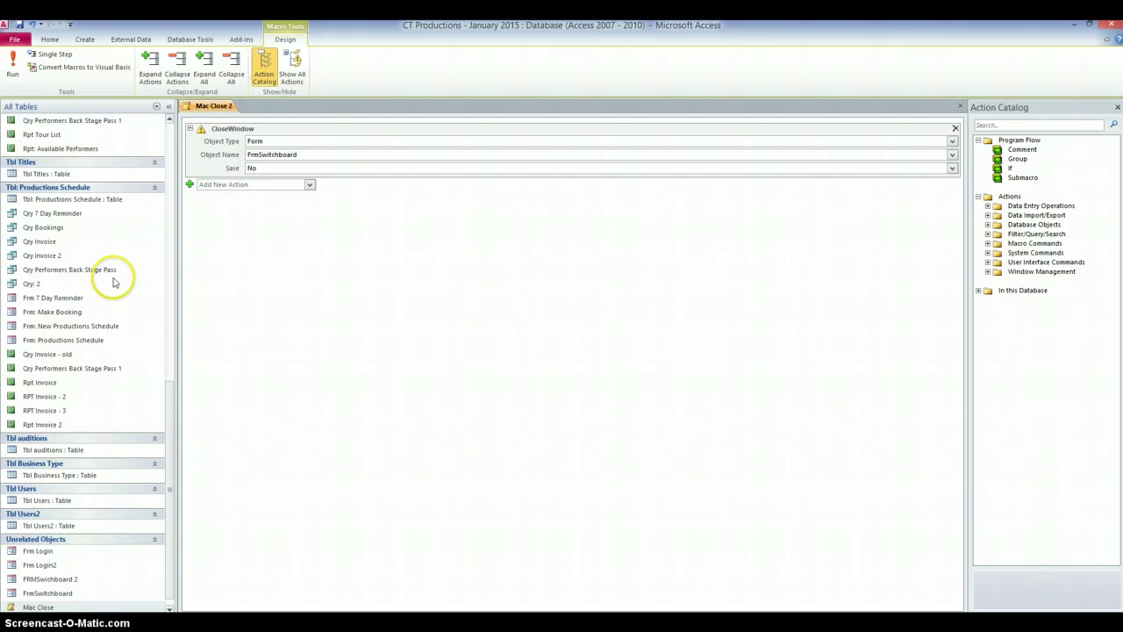
Open FrmSwitchboard in Design View and draw a new button in the middle of the form
double_click(43, 593)
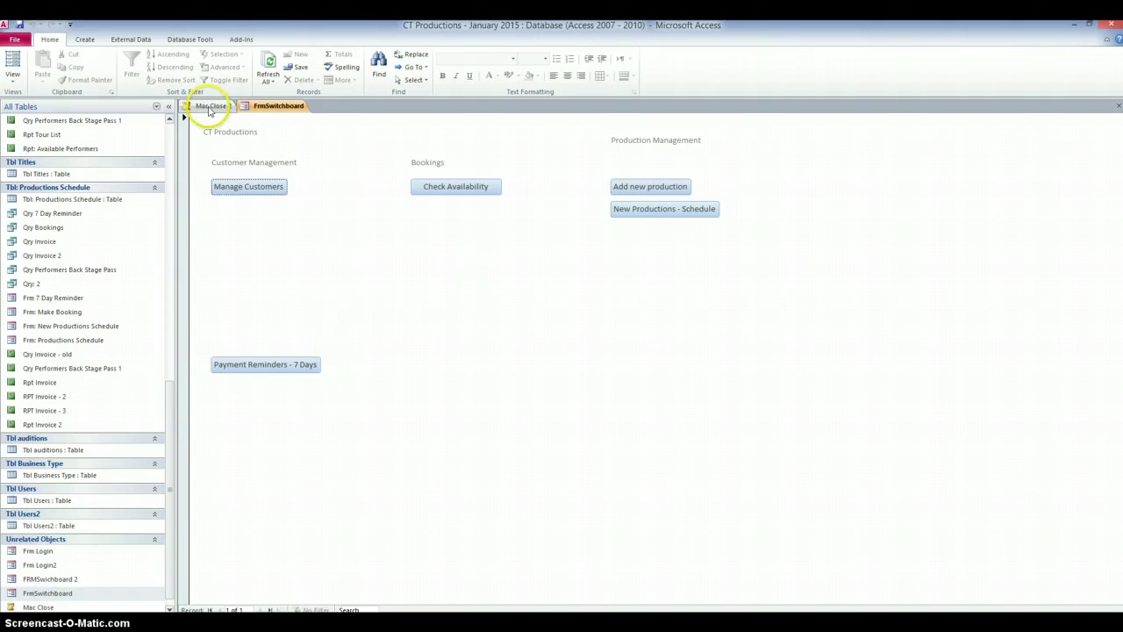
right_click(254, 106)
left_click(229, 183)
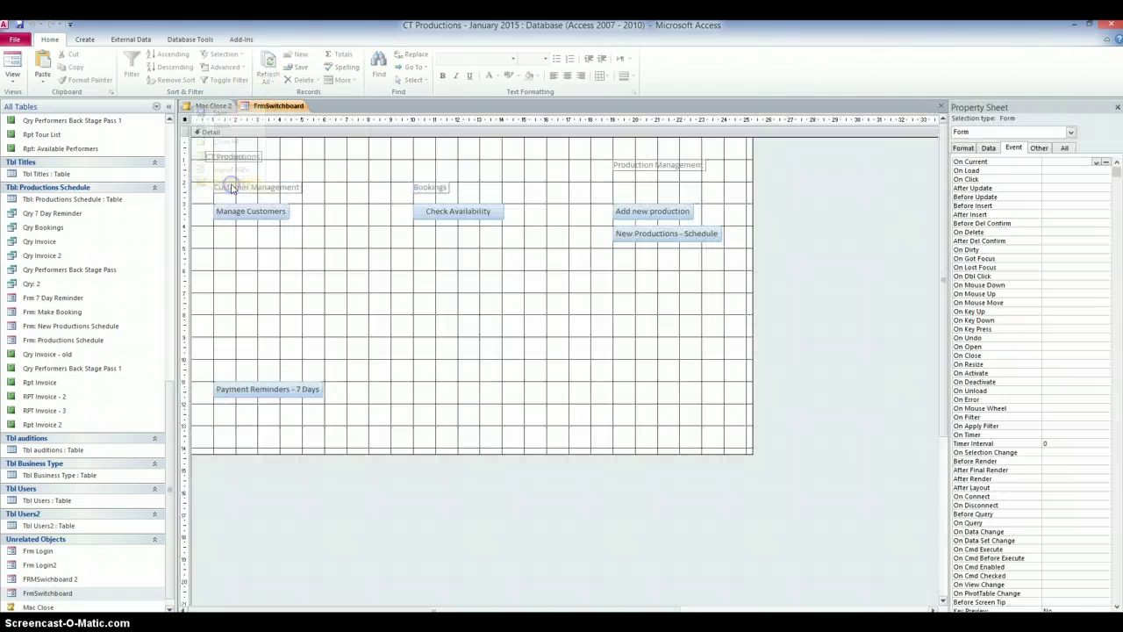
left_click(183, 66)
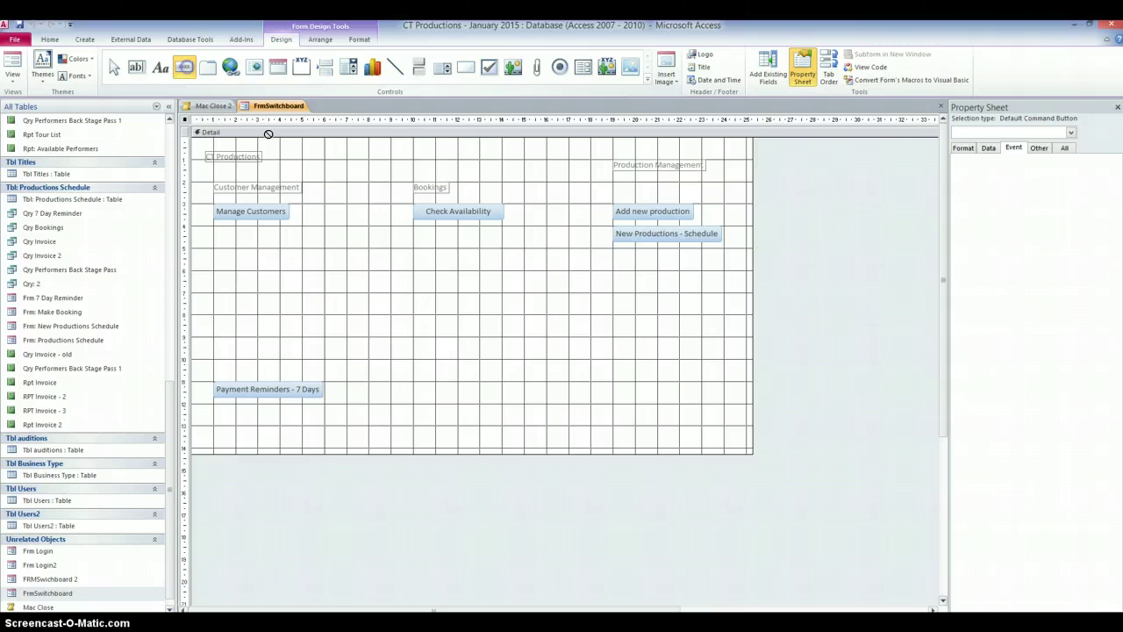
left_click_drag(547, 294, 595, 316)
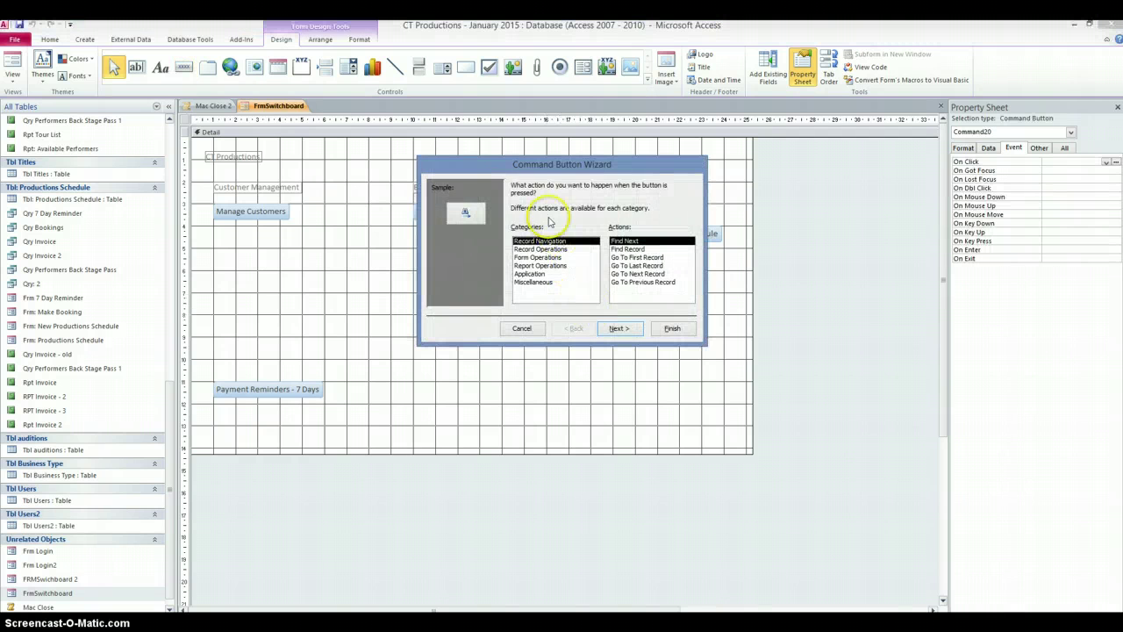
Make the button run Mac Close 2 (Miscellaneous > Run Macro) with the text 'Close Database'
left_click(532, 282)
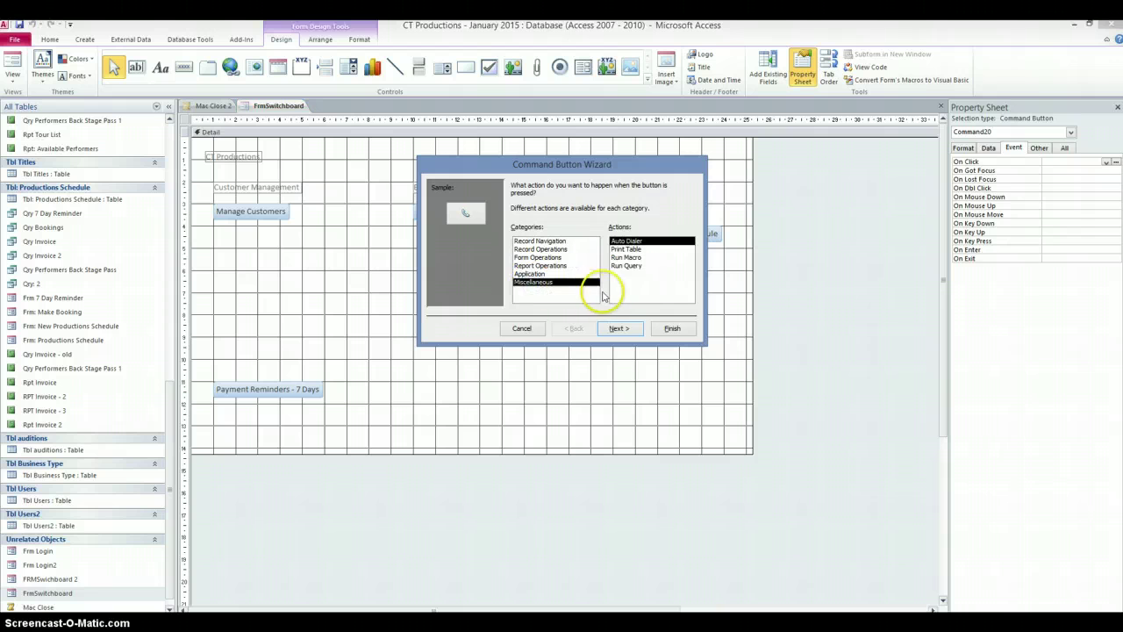
left_click(626, 258)
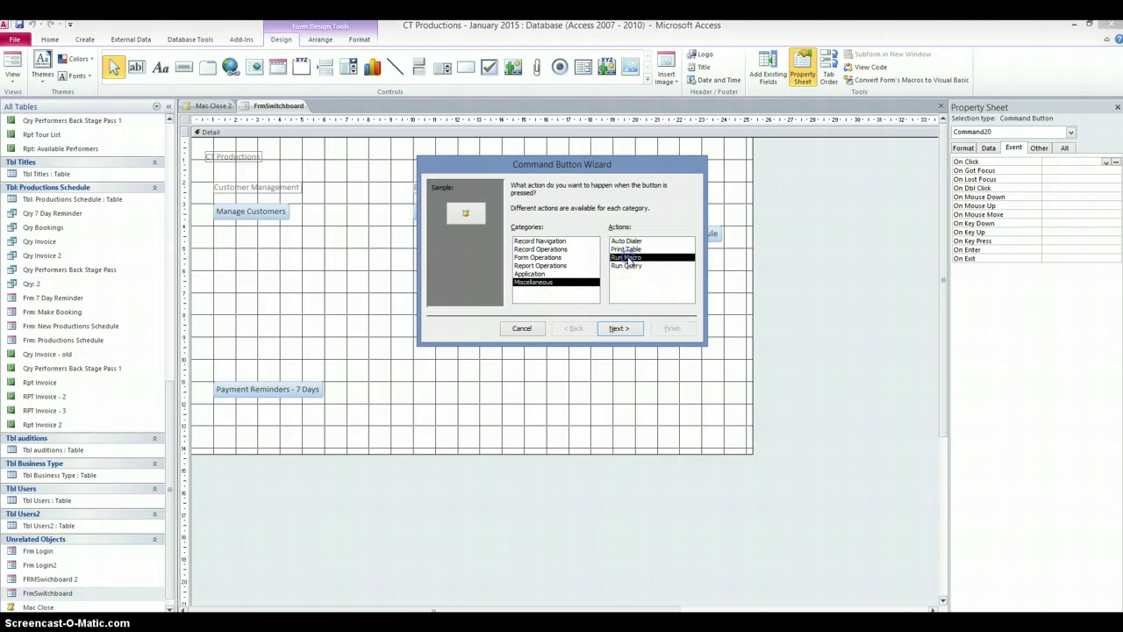
left_click(617, 328)
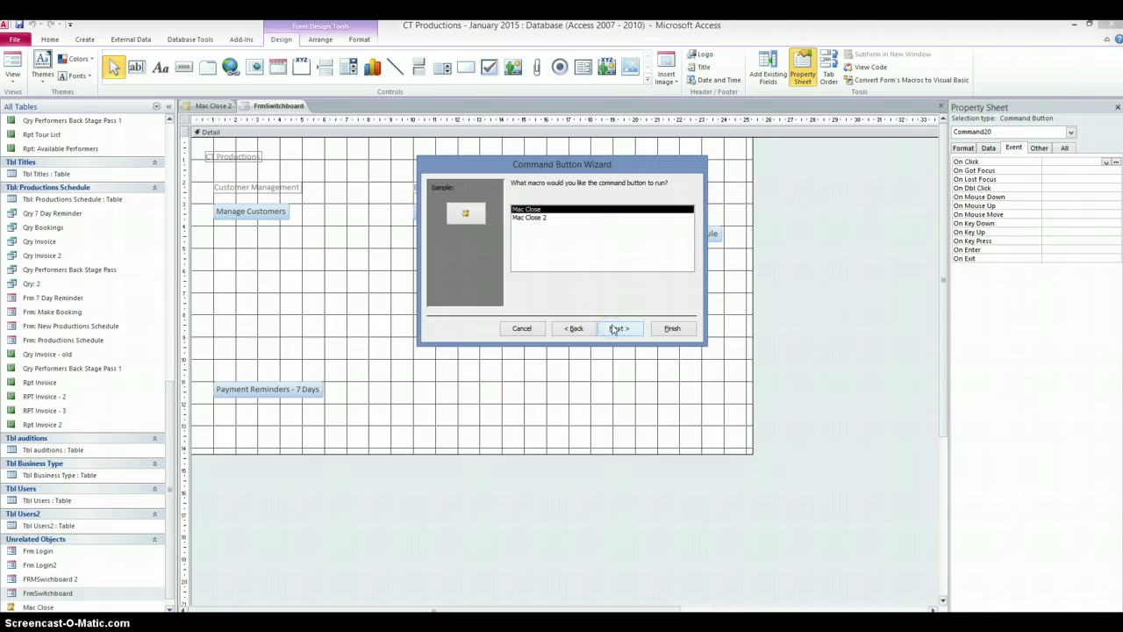
left_click(526, 217)
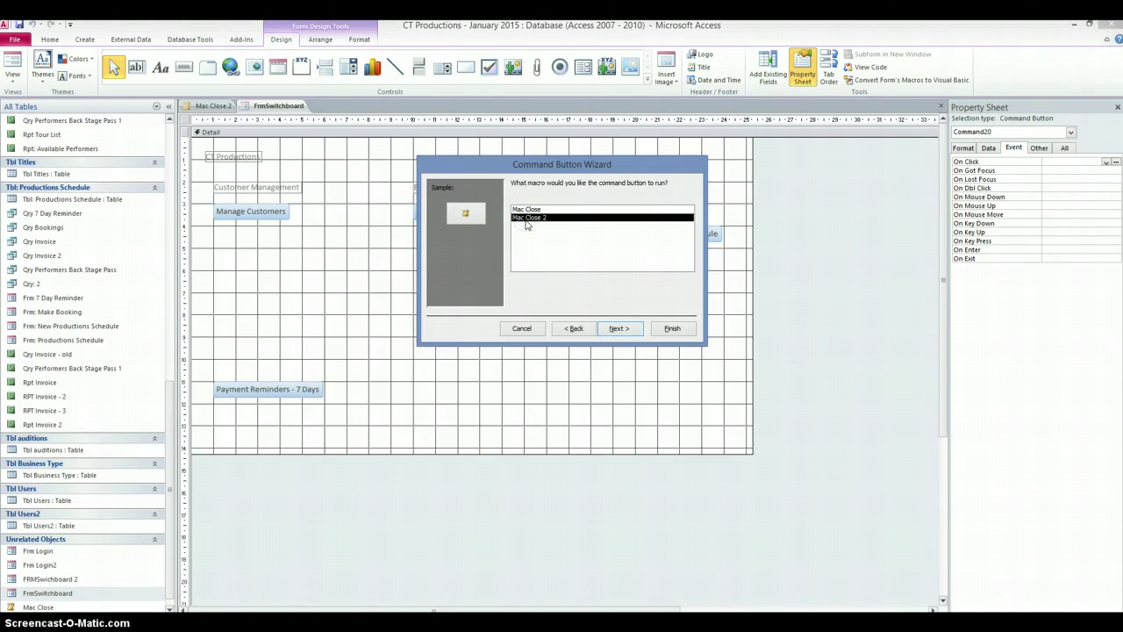
left_click(619, 329)
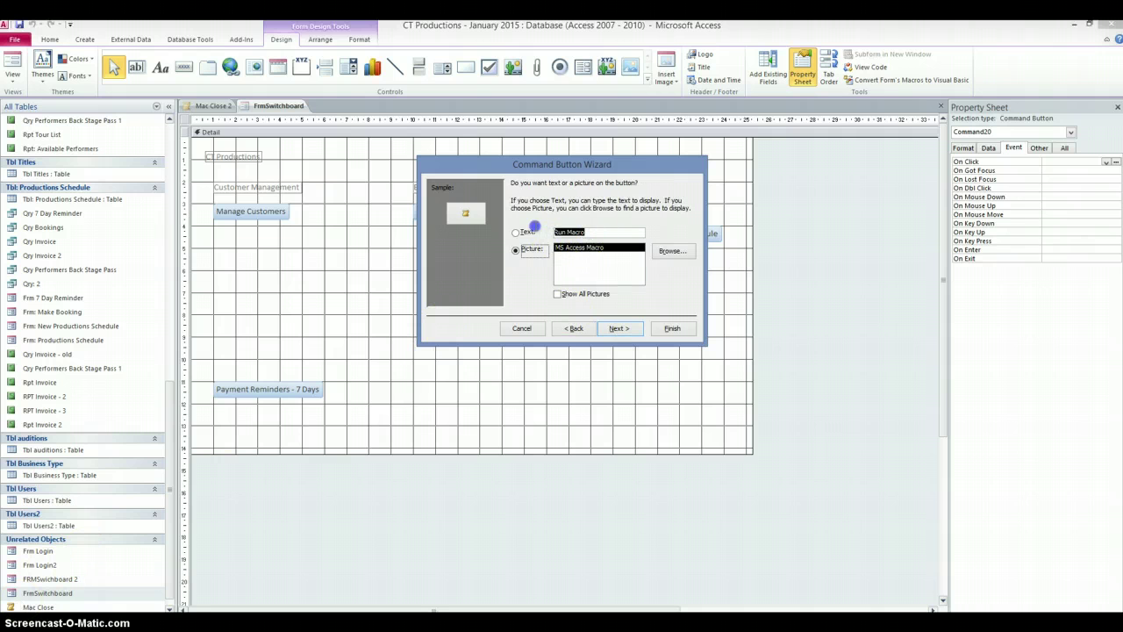
left_click(533, 230)
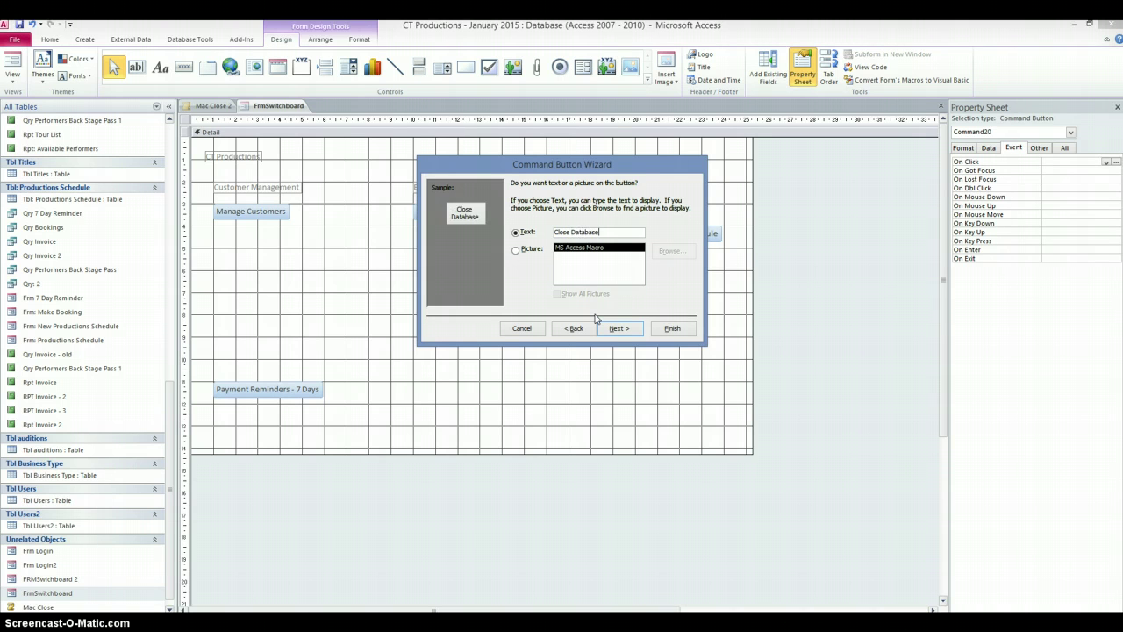
left_click(618, 329)
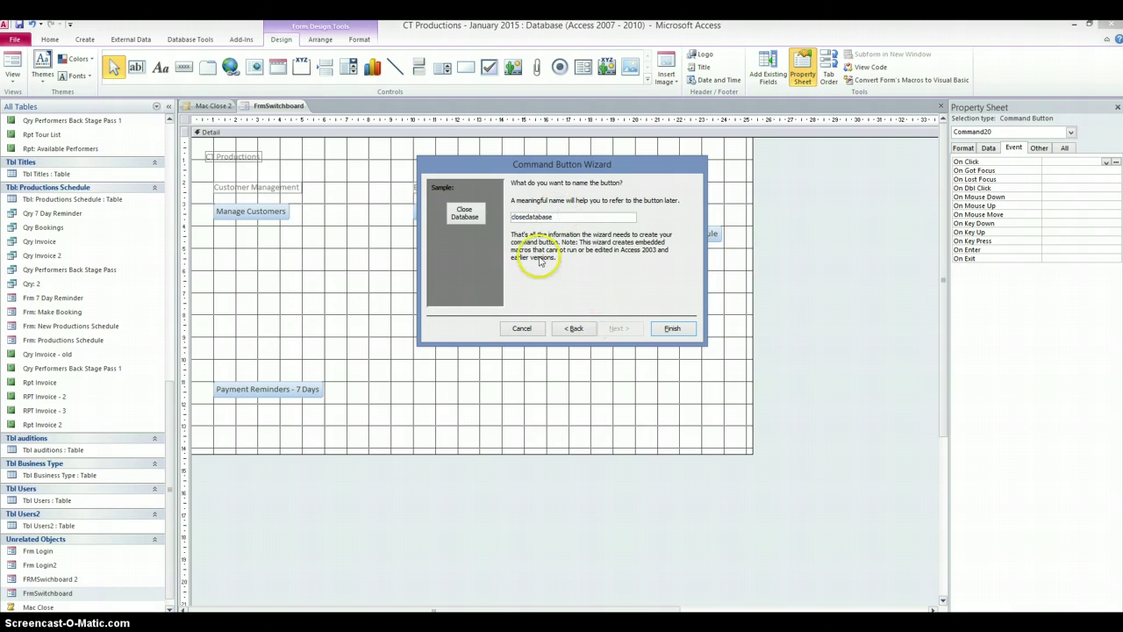
left_click(672, 328)
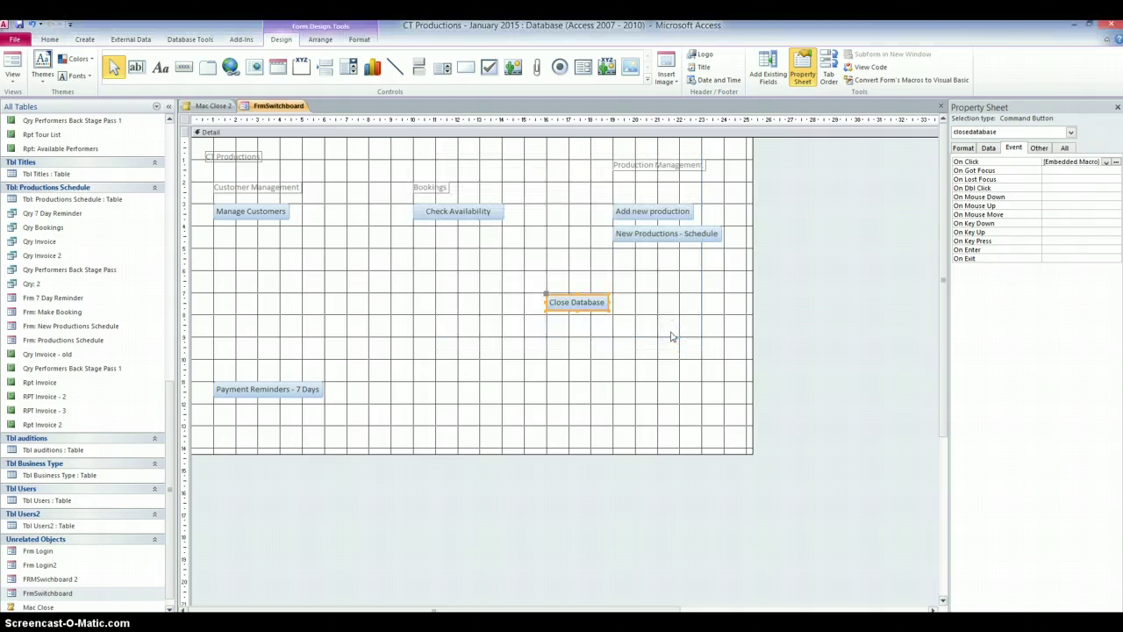
Save FrmSwitchboard, test its Close Database button in Form View, then reopen the form
right_click(268, 107)
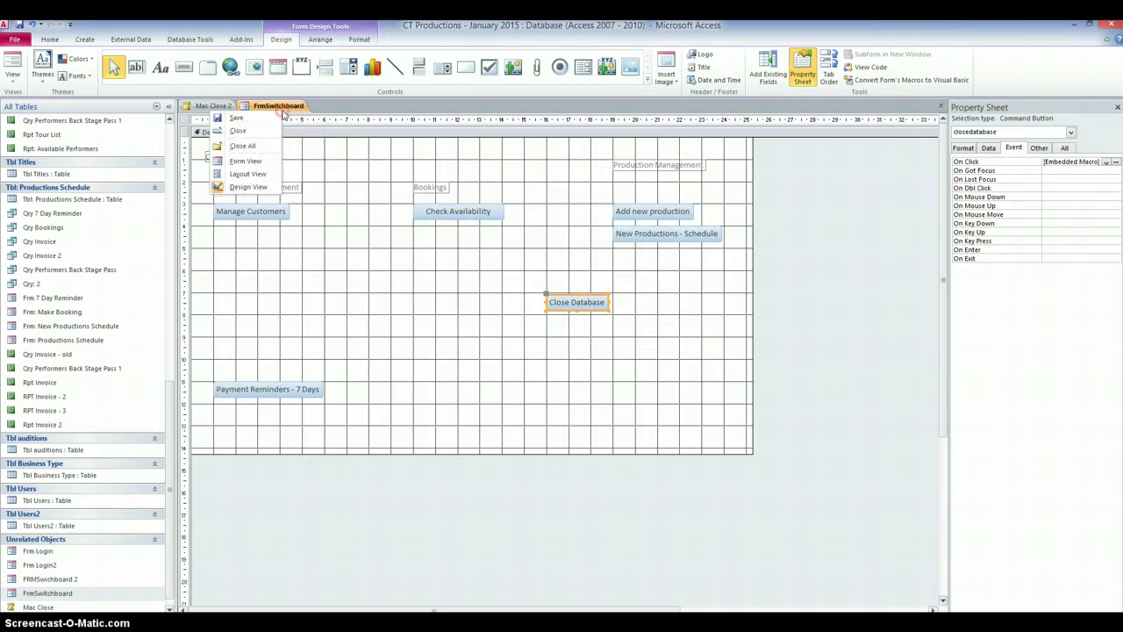
left_click(257, 116)
right_click(250, 106)
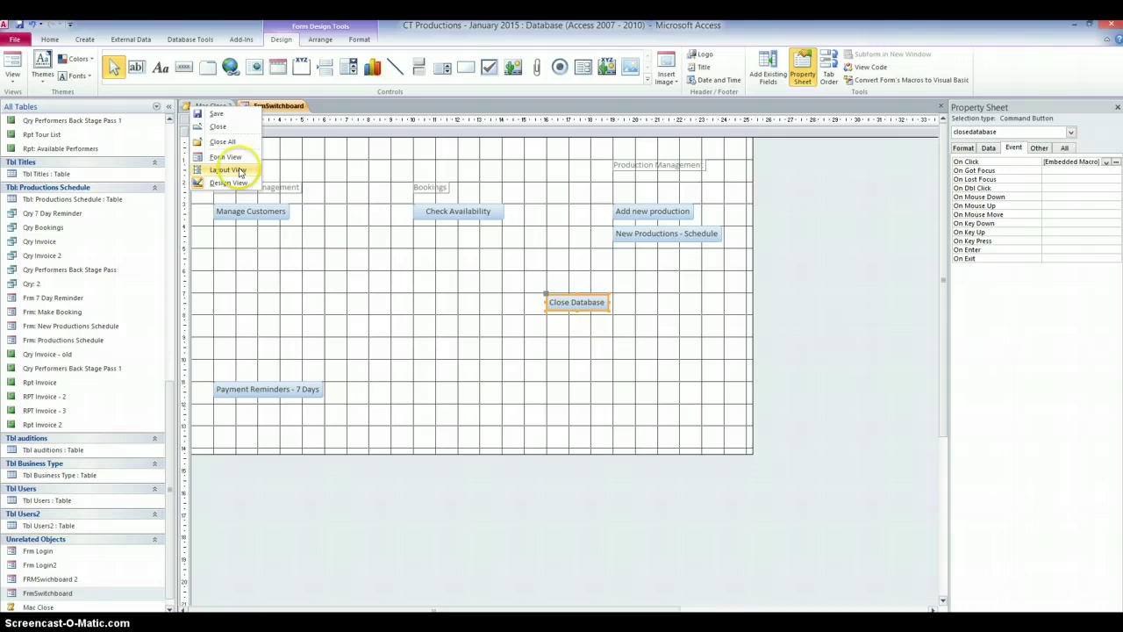
left_click(235, 159)
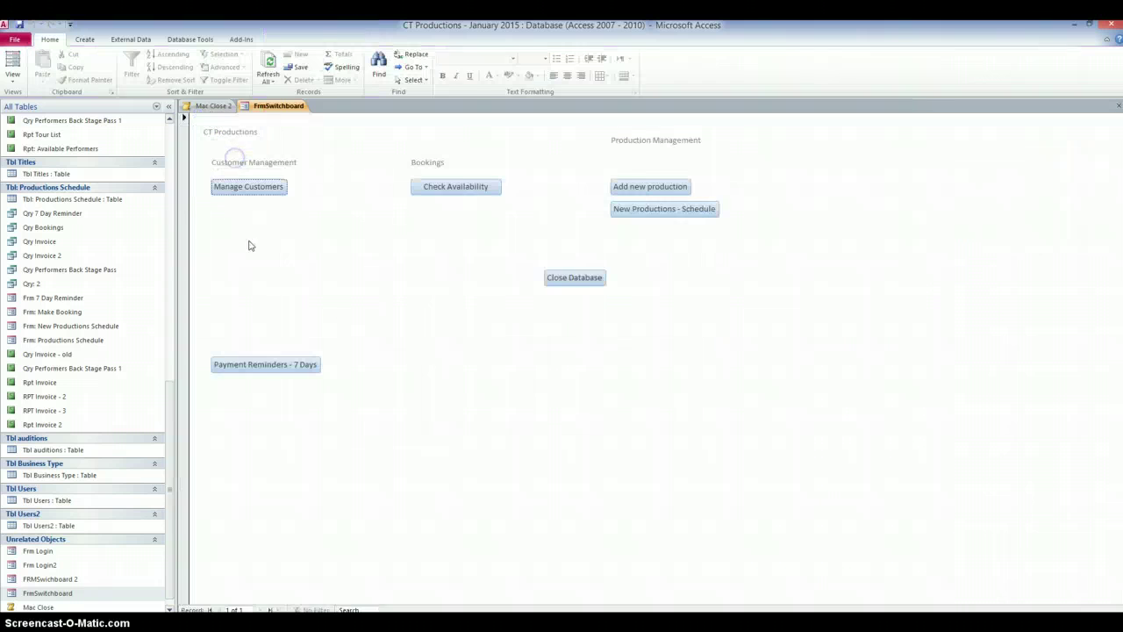
left_click(572, 279)
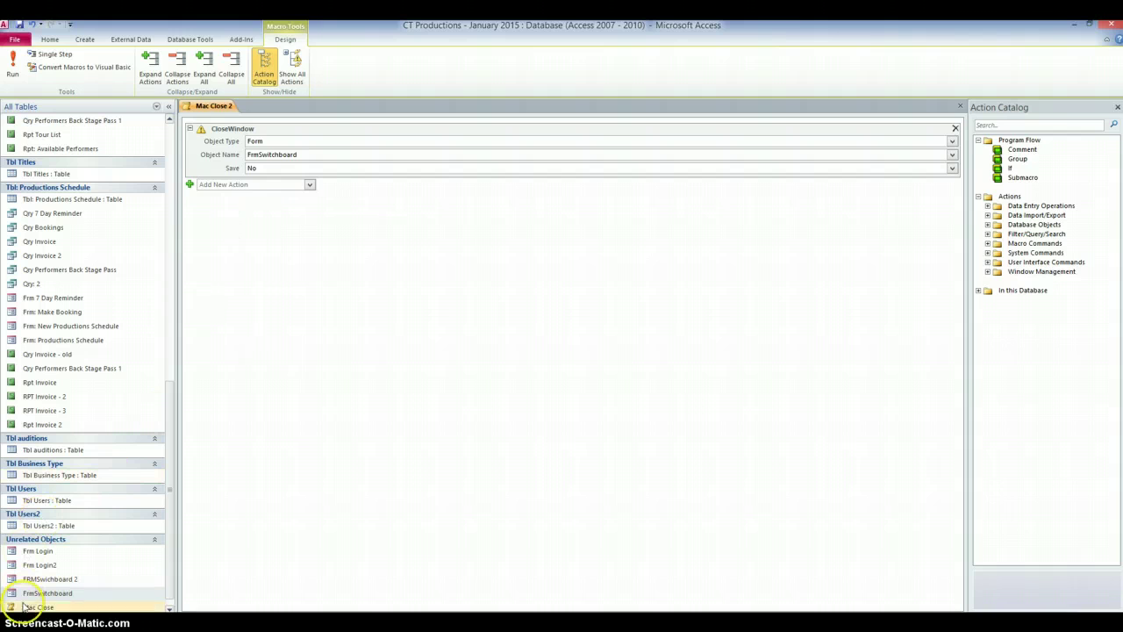
double_click(48, 593)
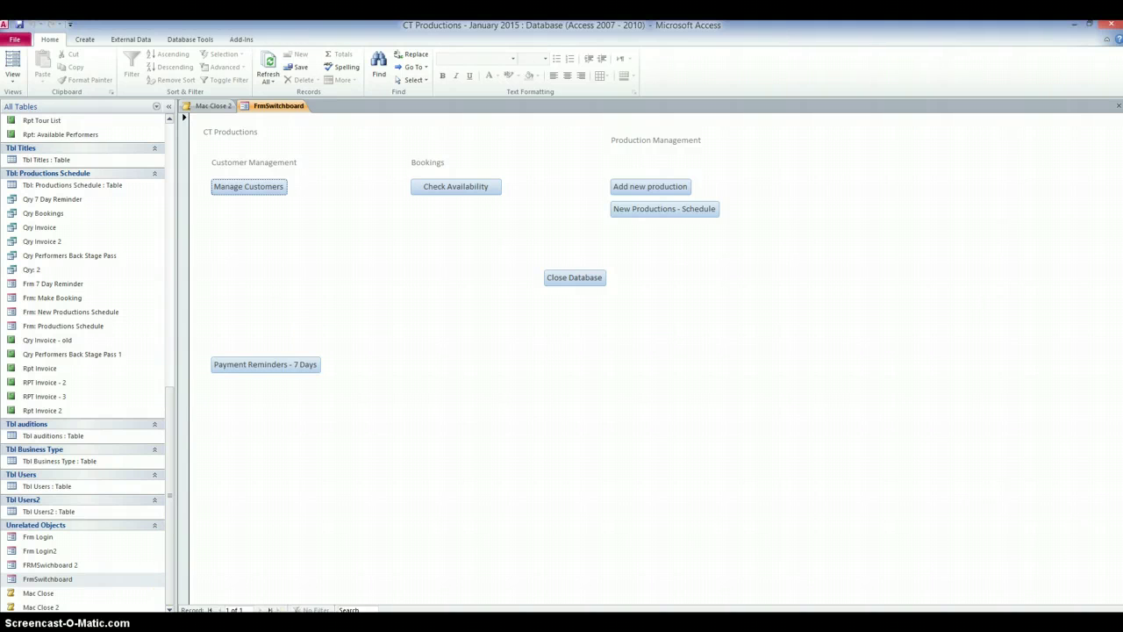
Bring up the PowerPoint User Login slide and highlight its five steps, from users table to close-form macro
mouse_move(192, 628)
left_click(191, 572)
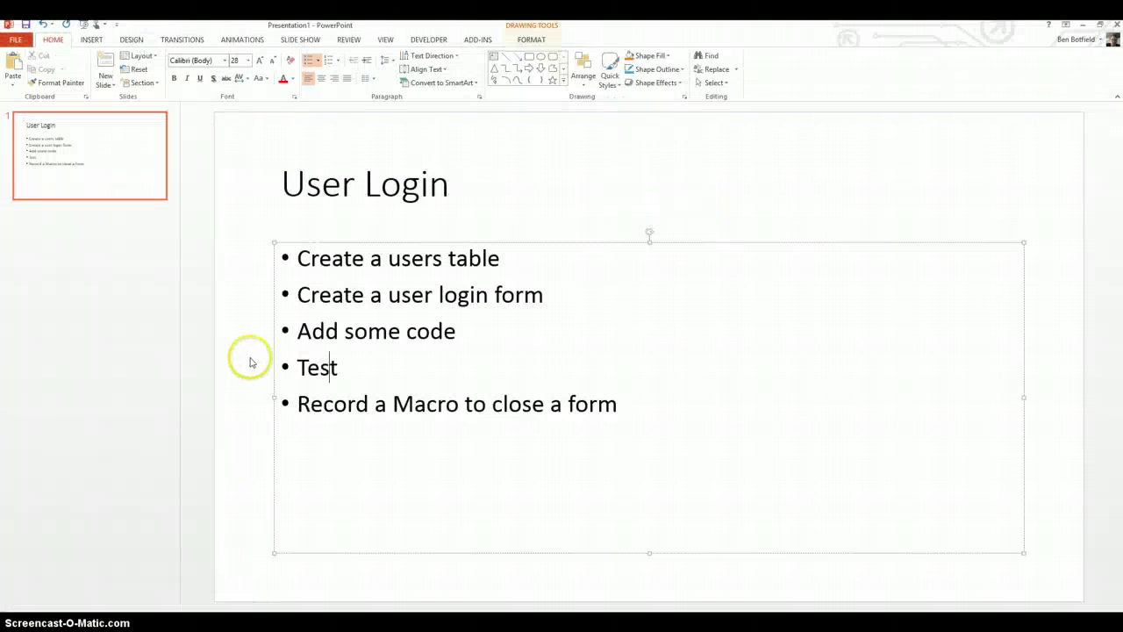
left_click_drag(298, 258, 505, 258)
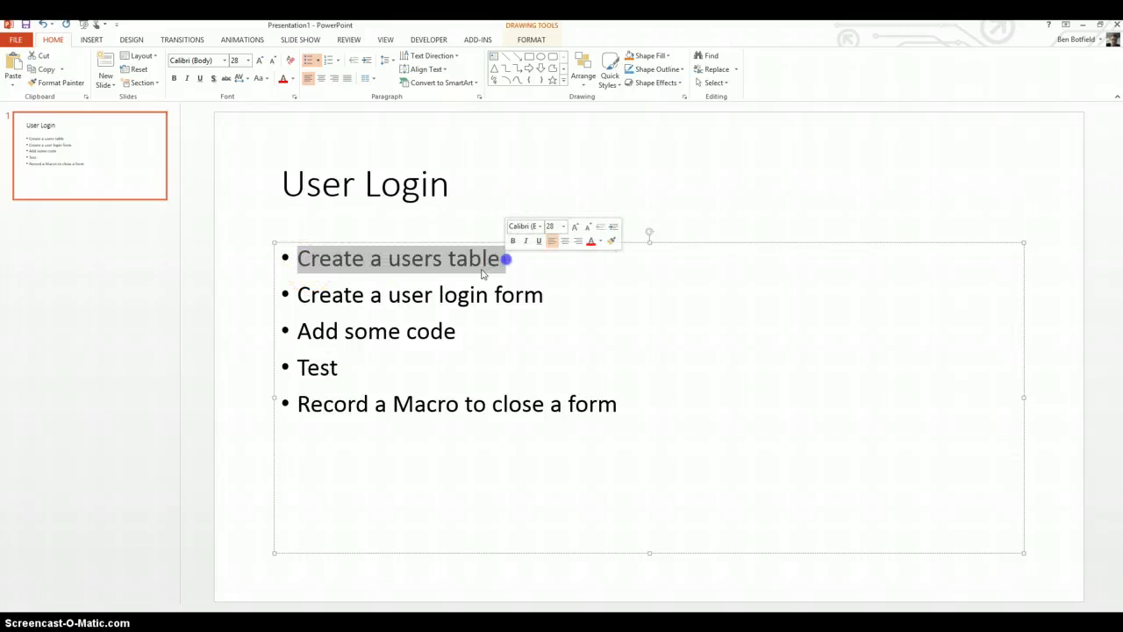
left_click_drag(299, 295, 545, 296)
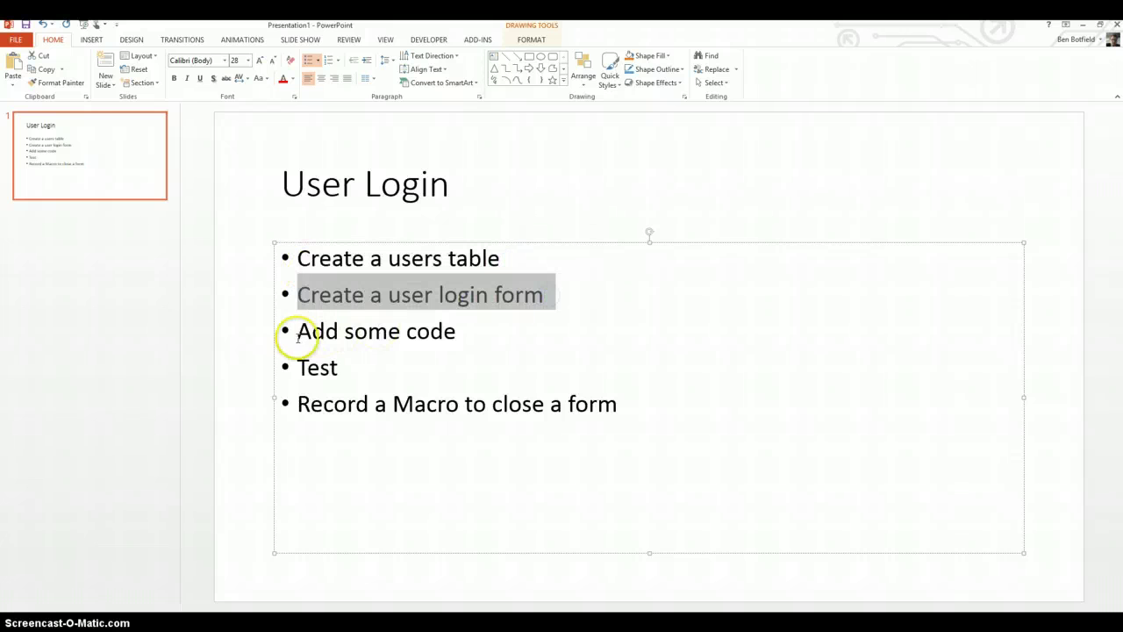
left_click_drag(298, 330, 476, 331)
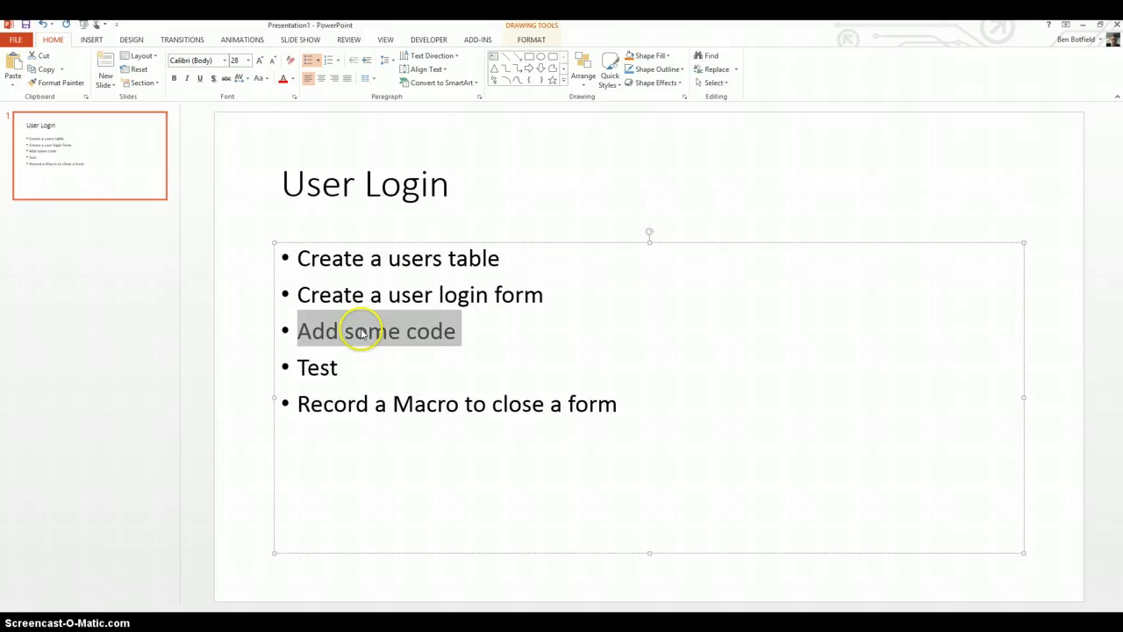
left_click_drag(296, 368, 363, 369)
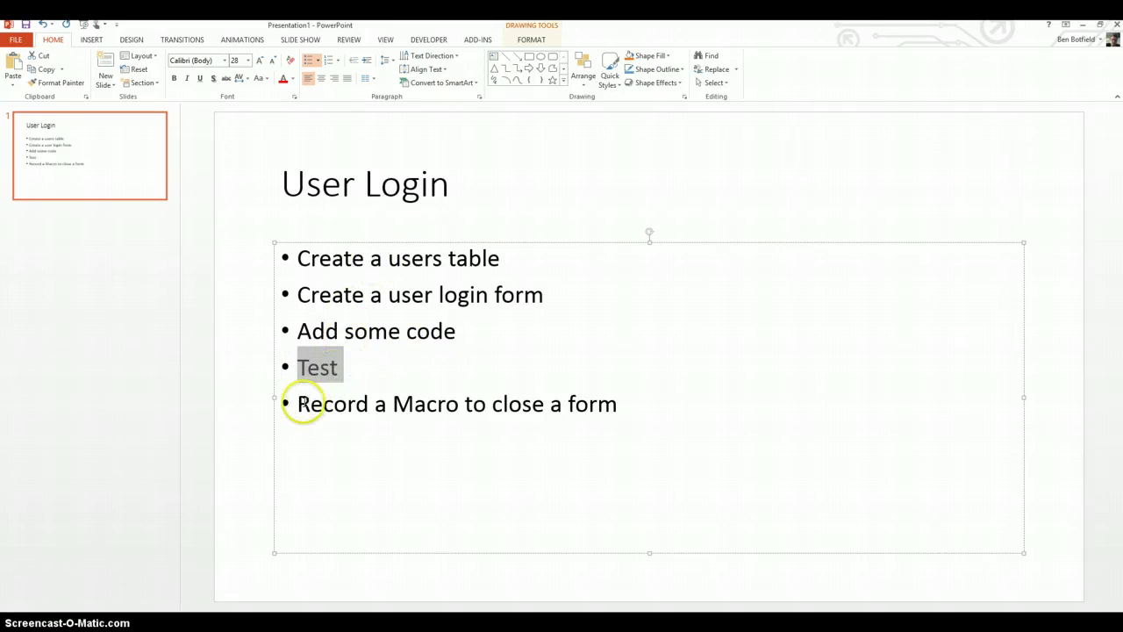
left_click_drag(337, 406, 619, 406)
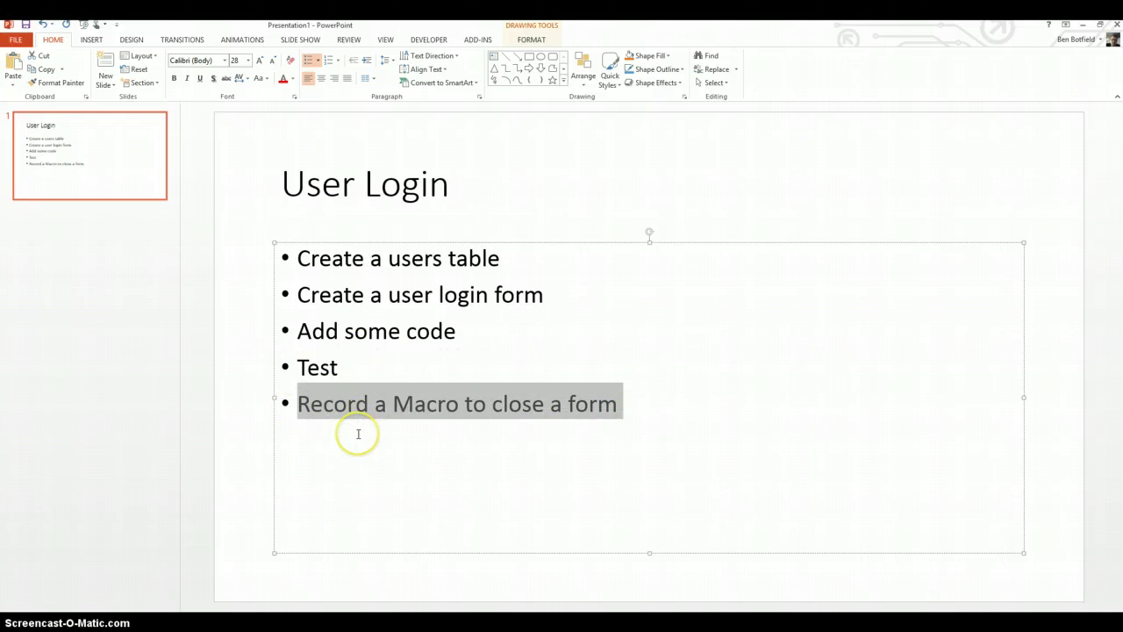